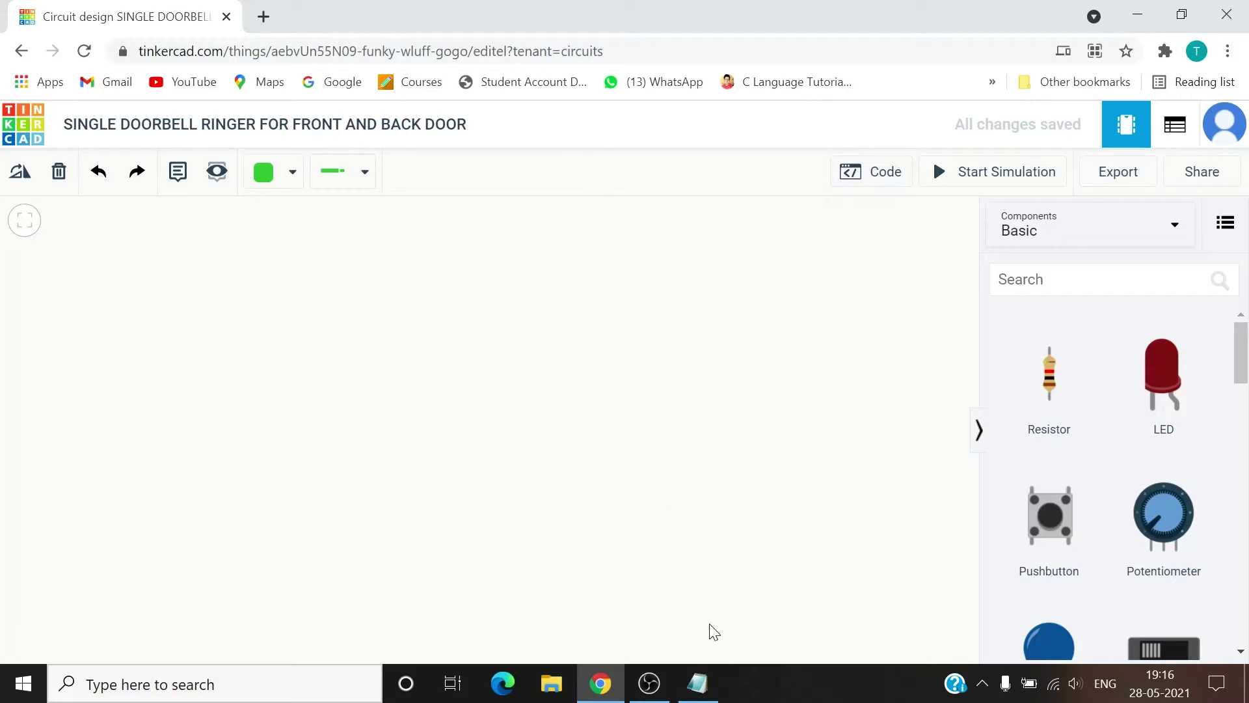
Switch to the Notepad notes and review the OR gate (7432) truth table and the doorbell apparatus list.
{"action": "left_click", "coordinate": [709, 685]}
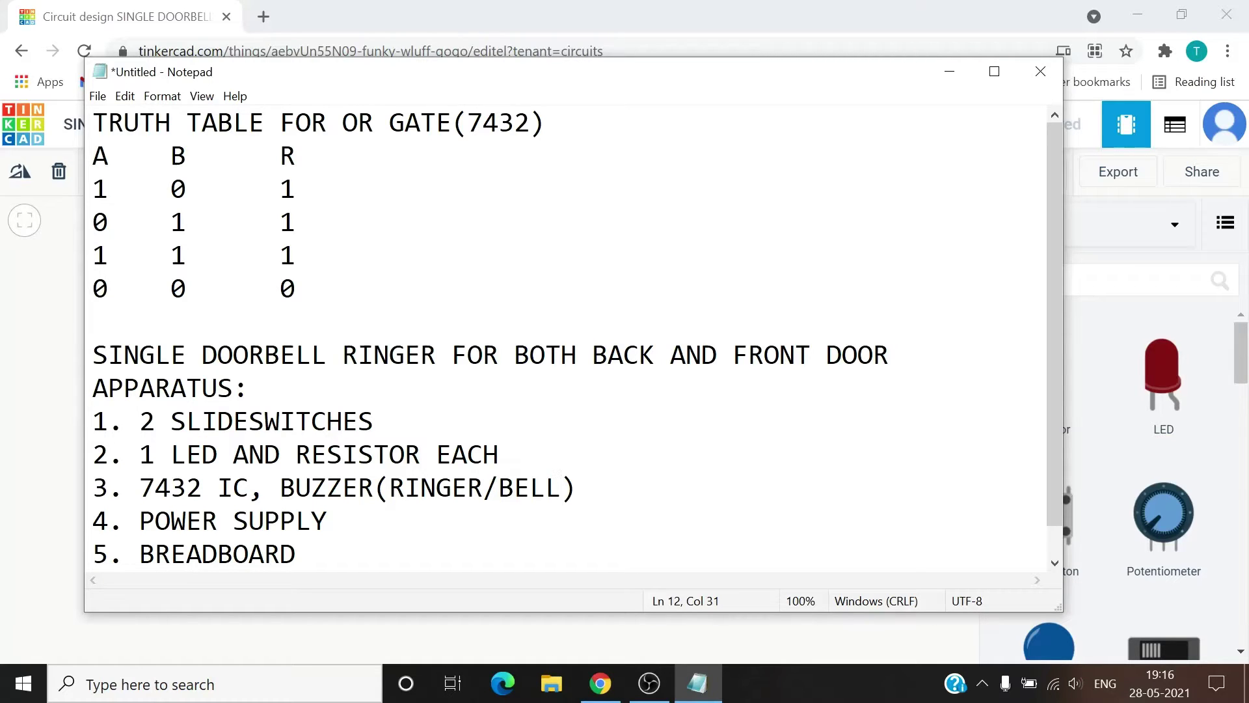
{"action": "left_click", "coordinate": [93, 188]}
{"action": "left_click_drag", "start_coordinate": [296, 288], "coordinate": [185, 189]}
{"action": "left_click", "coordinate": [186, 189]}
{"action": "left_click", "coordinate": [17, 287]}
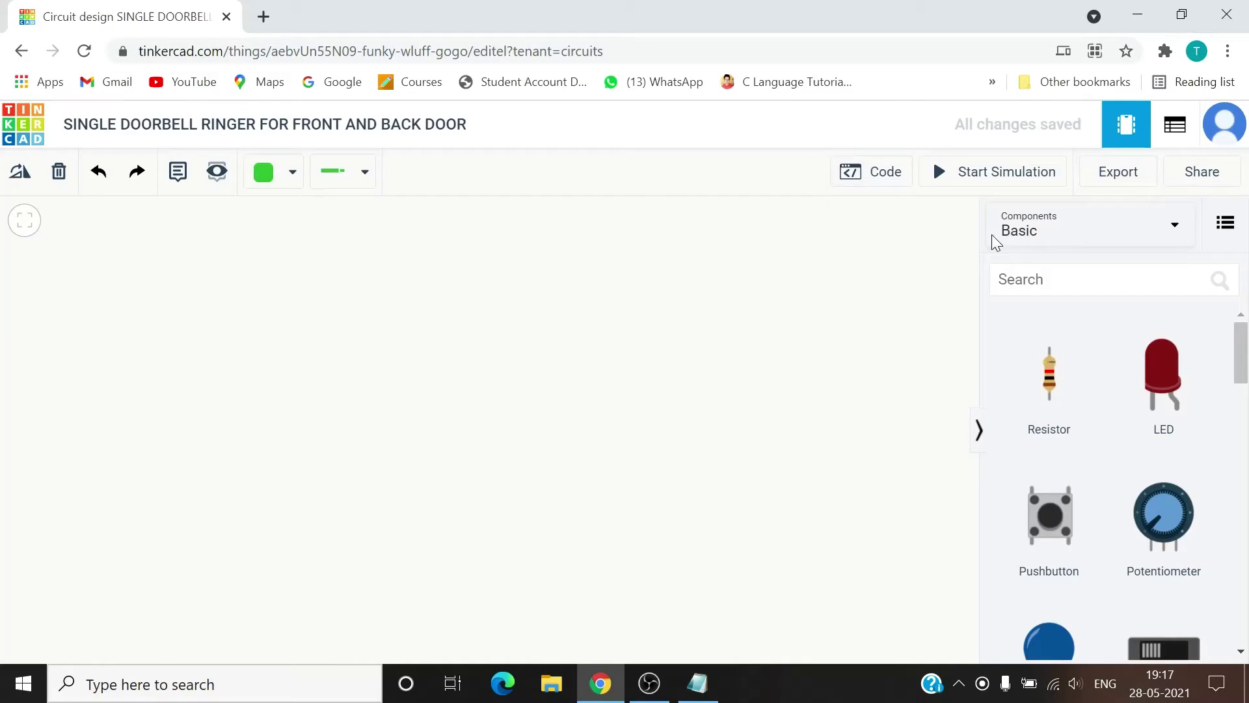
Search the components for a breadboard and place the full-size Breadboard in the middle of the workspace.
{"action": "left_click", "coordinate": [1093, 279]}
{"action": "type", "text": "bread"}
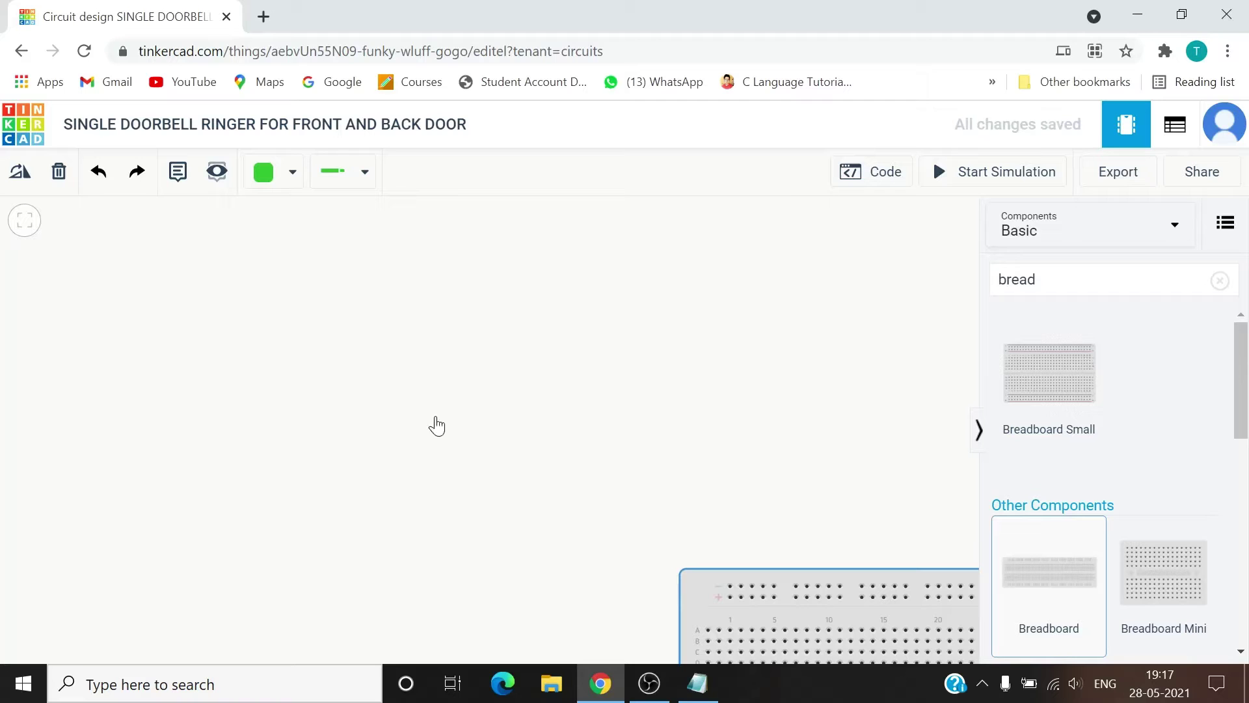
{"action": "left_click_drag", "start_coordinate": [576, 321], "coordinate": [563, 430]}
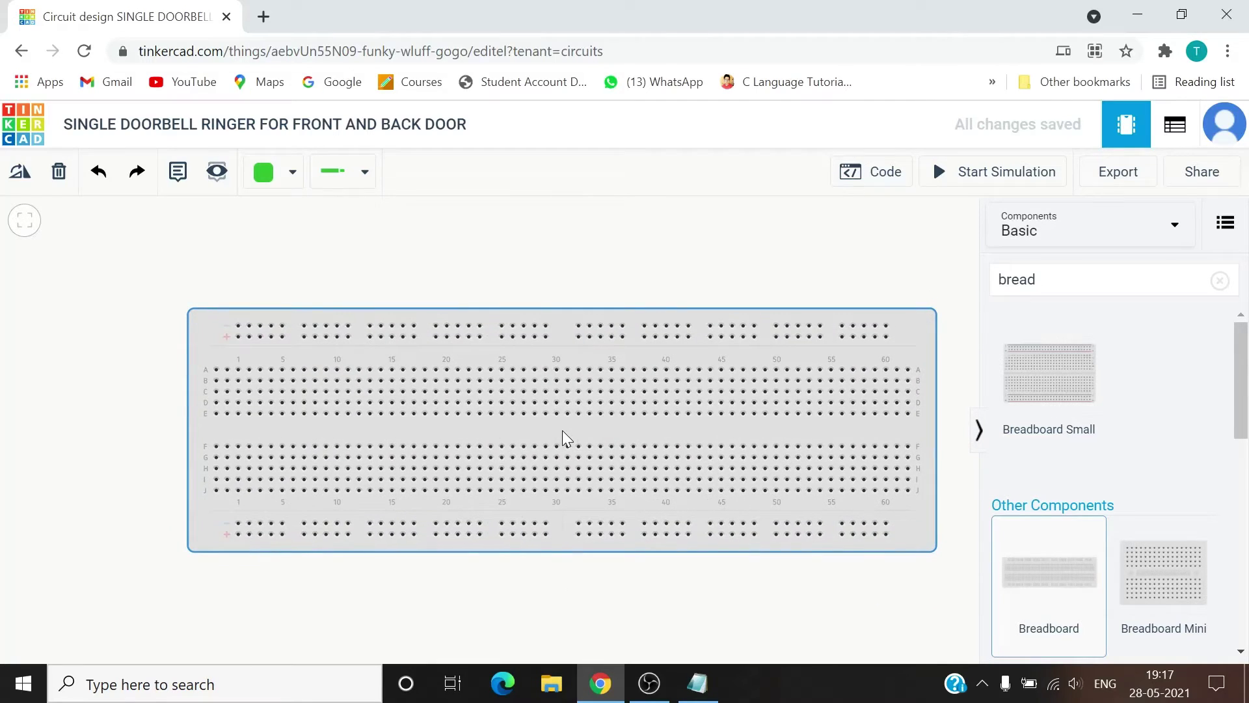
Search the components for "power supply" and place a Power Supply beside the breadboard's upper-left corner.
{"action": "left_click", "coordinate": [1061, 273]}
{"action": "key", "text": "BackSpace"}
{"action": "key", "text": "BackSpace"}
{"action": "key", "text": "BackSpace"}
{"action": "key", "text": "BackSpace"}
{"action": "key", "text": "BackSpace"}
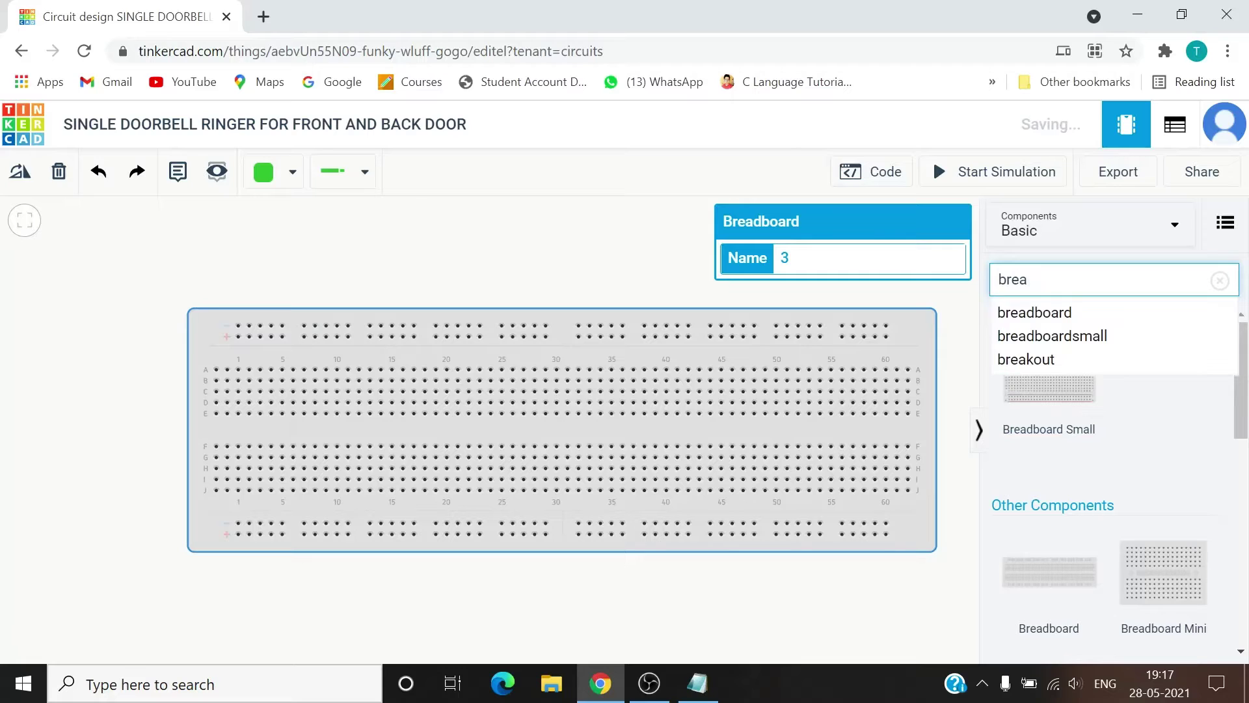
{"action": "type", "text": "power"}
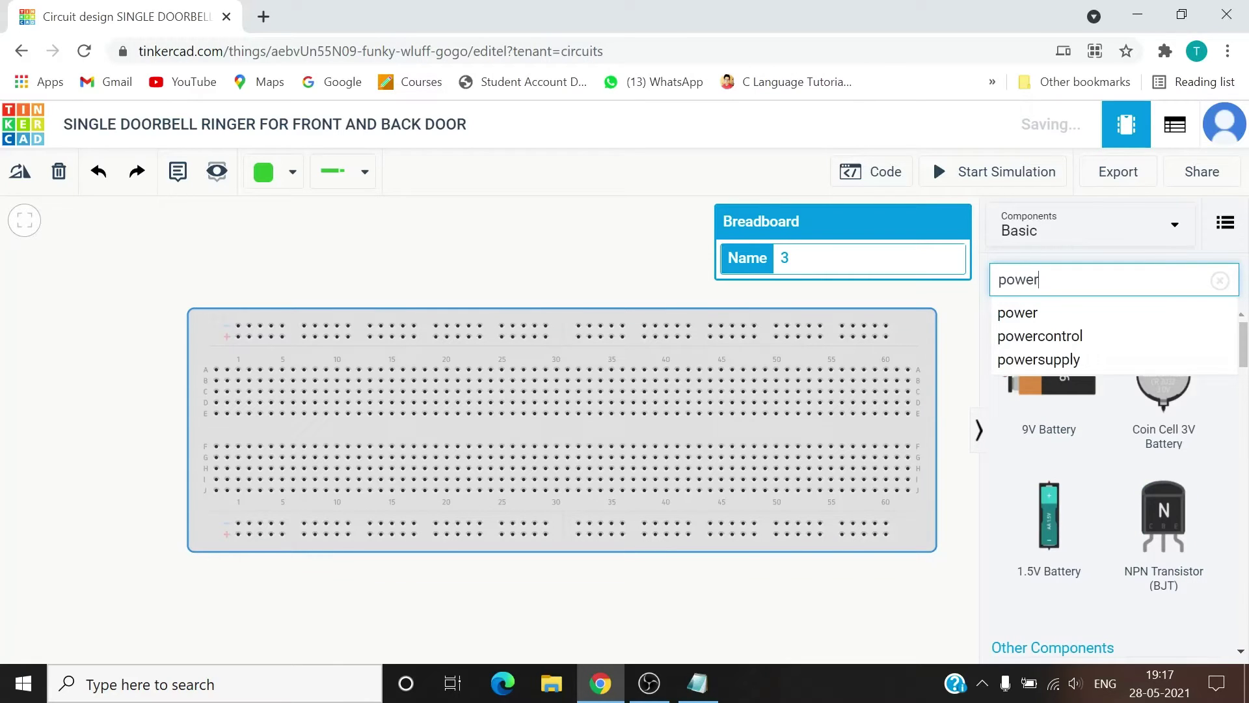
{"action": "type", "text": " supp"}
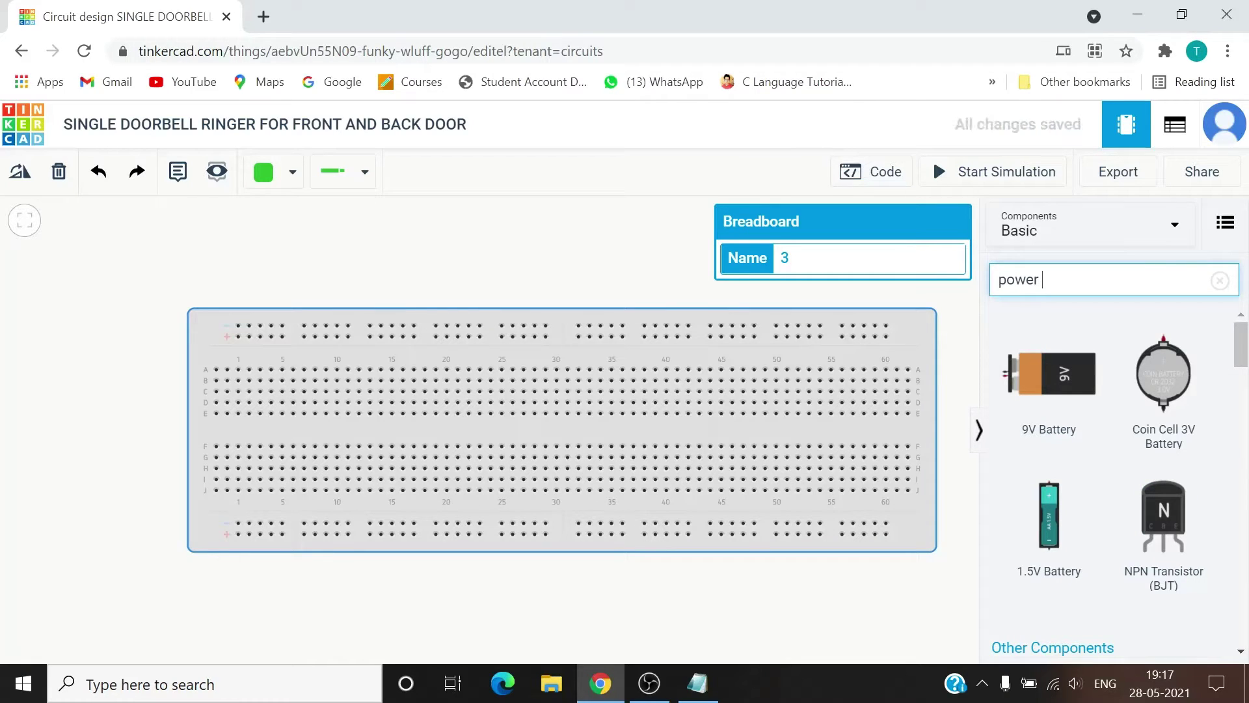
{"action": "type", "text": "ly"}
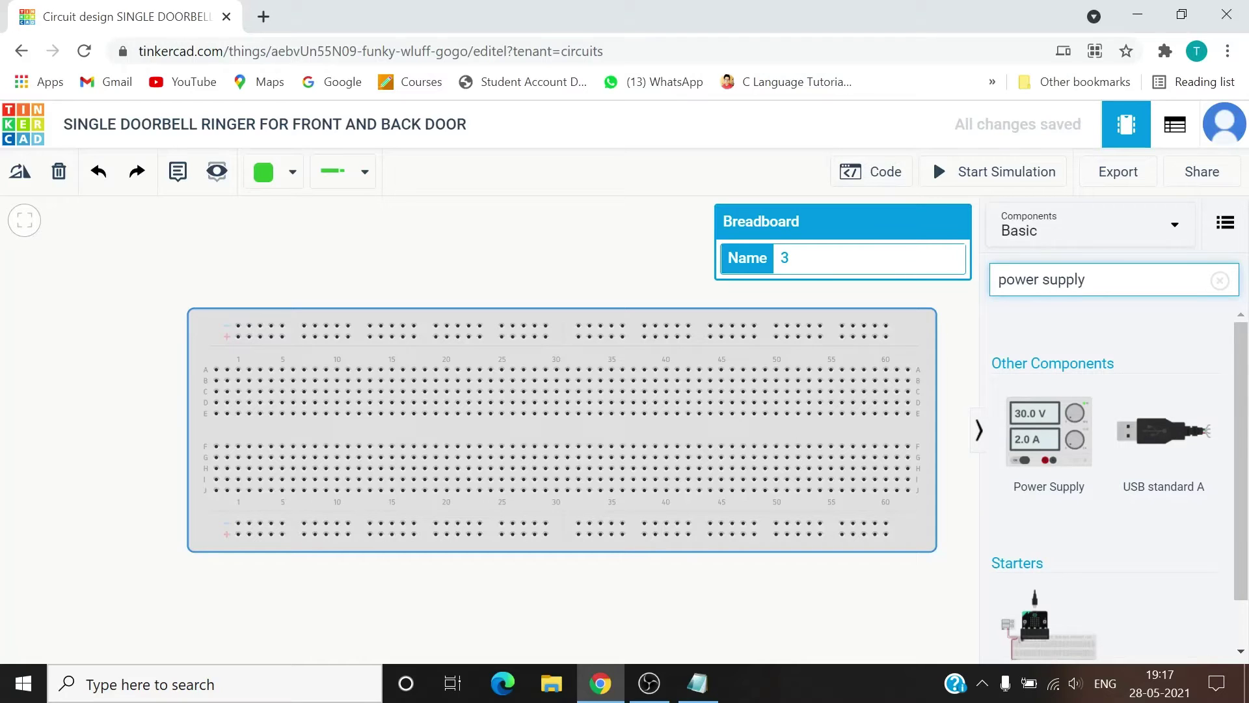
{"action": "left_click_drag", "start_coordinate": [1041, 466], "coordinate": [117, 374]}
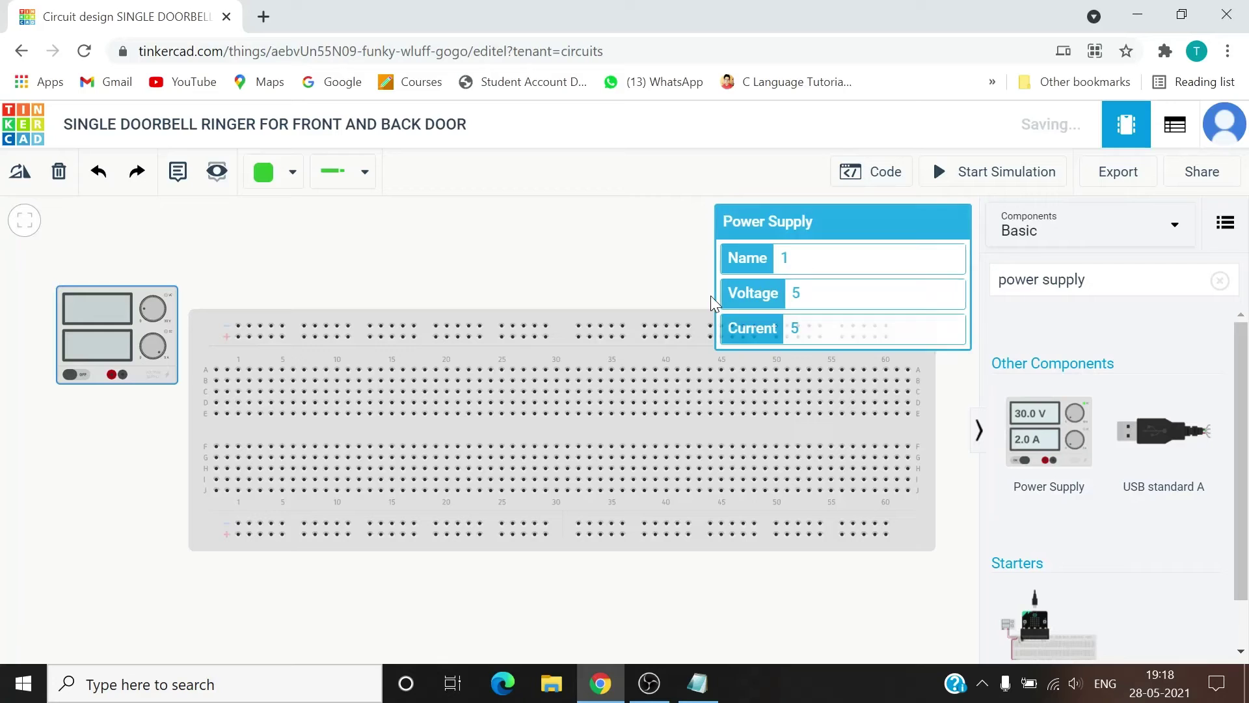
Find the Slideswitch component and place two on breadboard row C, centred on columns 10 and 16.
{"action": "left_click", "coordinate": [1220, 281]}
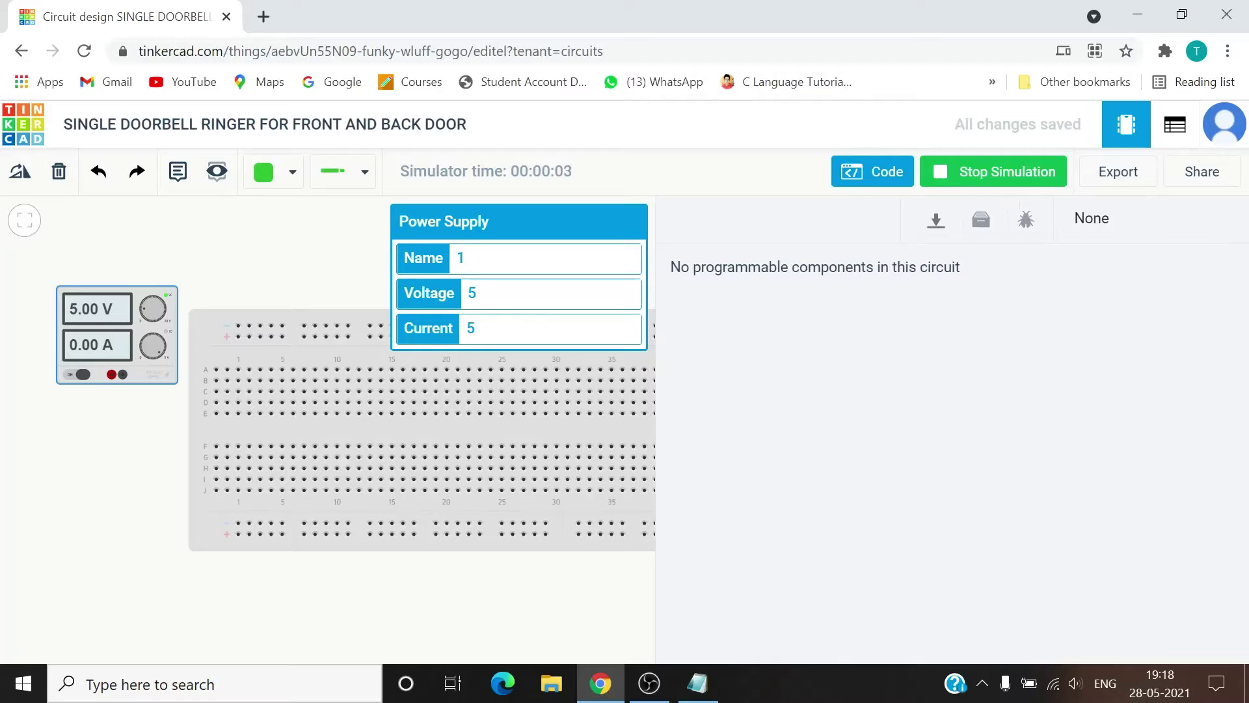
{"action": "left_click", "coordinate": [941, 174]}
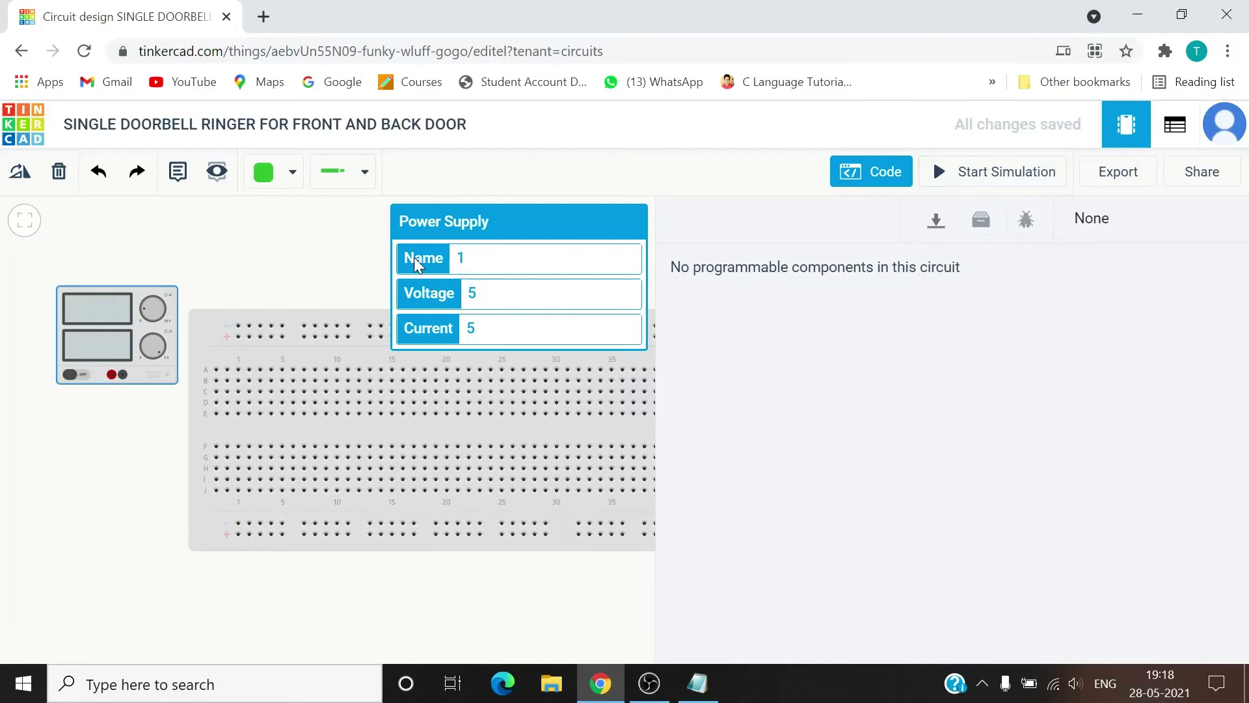
{"action": "left_click", "coordinate": [345, 285]}
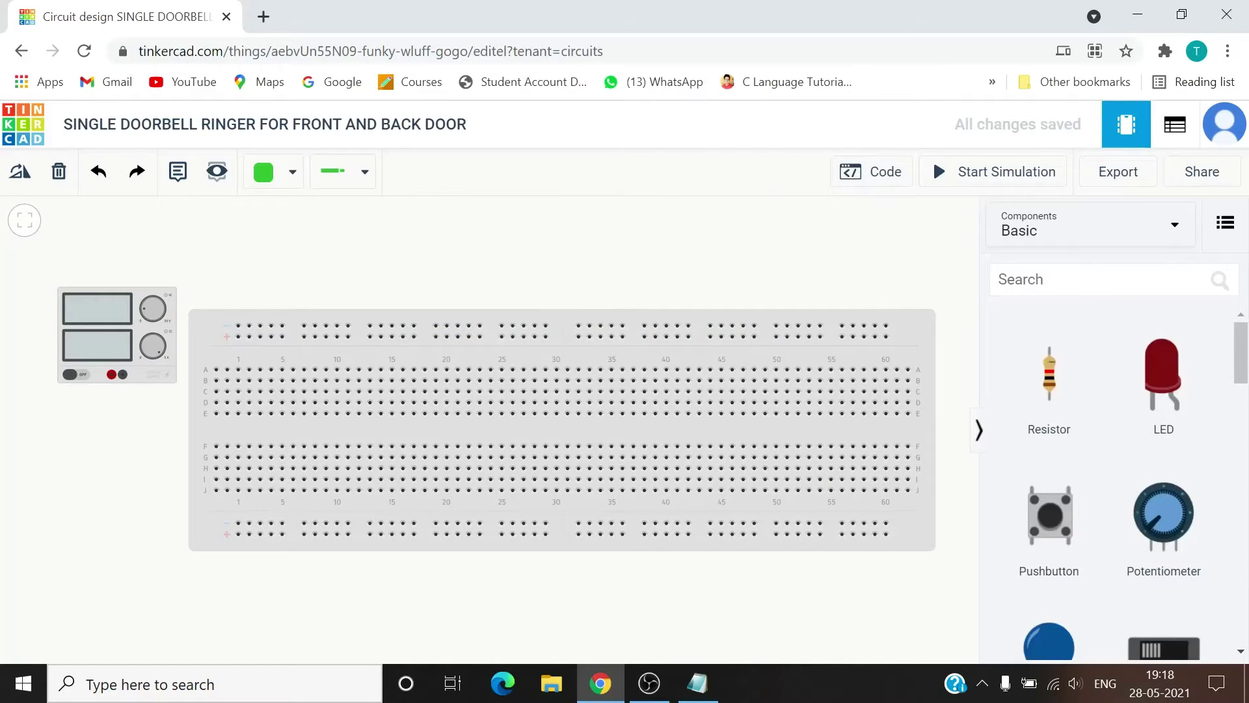
{"action": "type", "text": "slide"}
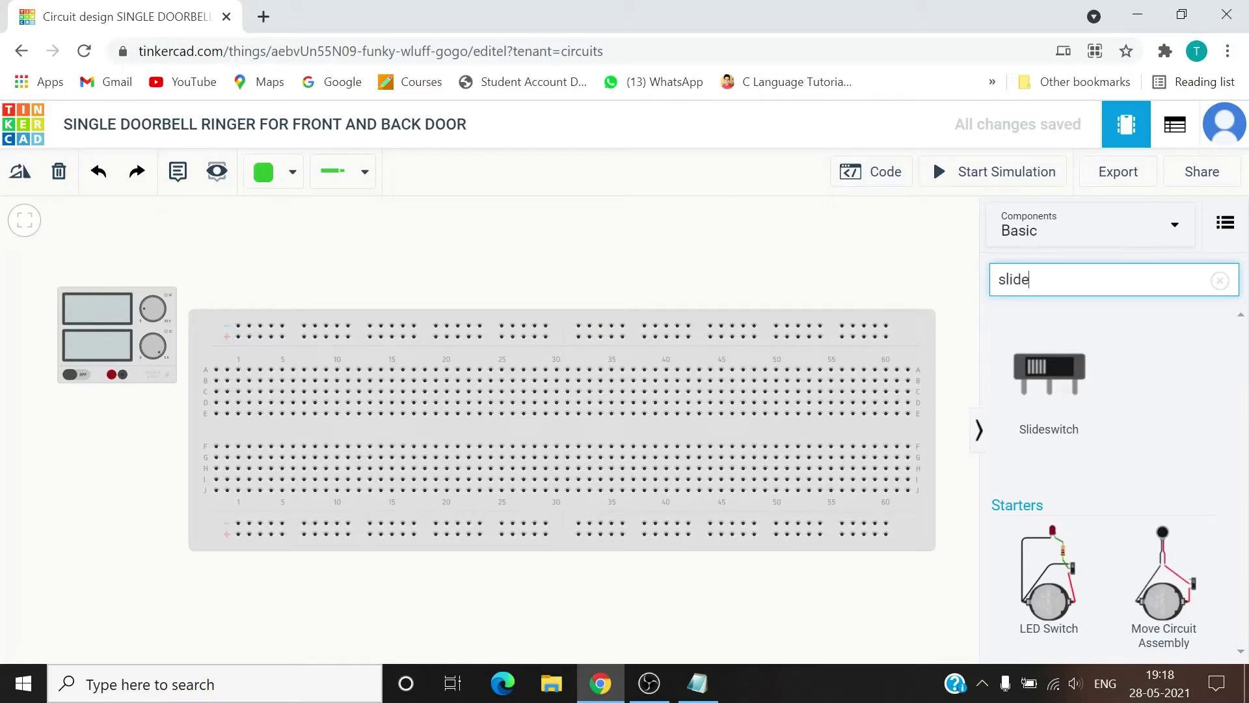
{"action": "left_click_drag", "start_coordinate": [1049, 384], "coordinate": [351, 387]}
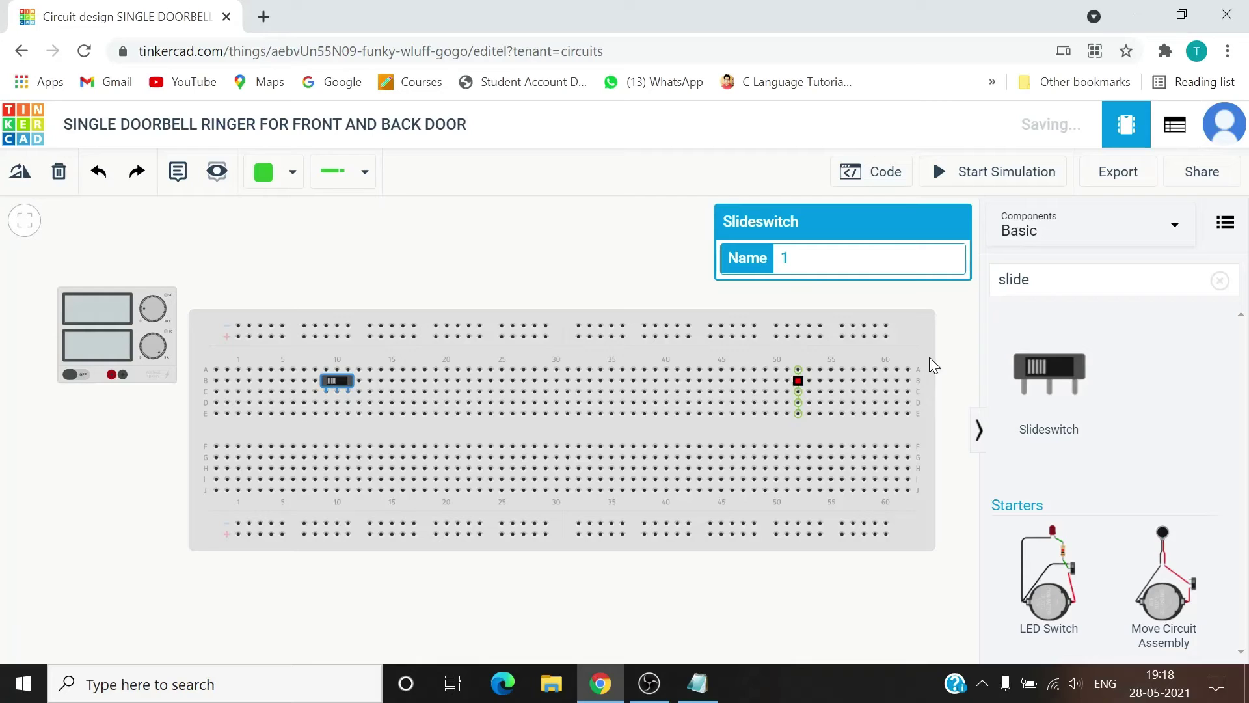
{"action": "left_click_drag", "start_coordinate": [1054, 381], "coordinate": [400, 381]}
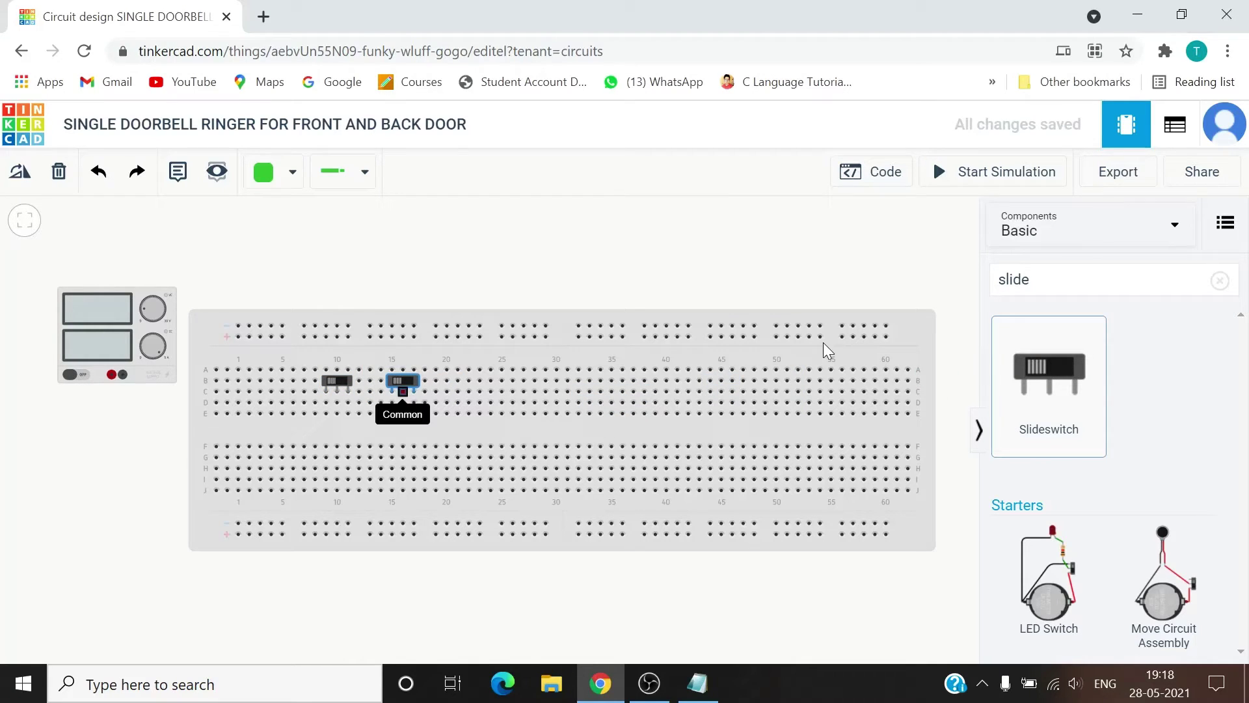
Search the components for an LED and place it on breadboard row G with its anode in column 55.
{"action": "left_click", "coordinate": [1029, 280]}
{"action": "key", "text": "BackSpace"}
{"action": "key", "text": "BackSpace"}
{"action": "key", "text": "BackSpace"}
{"action": "key", "text": "BackSpace"}
{"action": "key", "text": "BackSpace"}
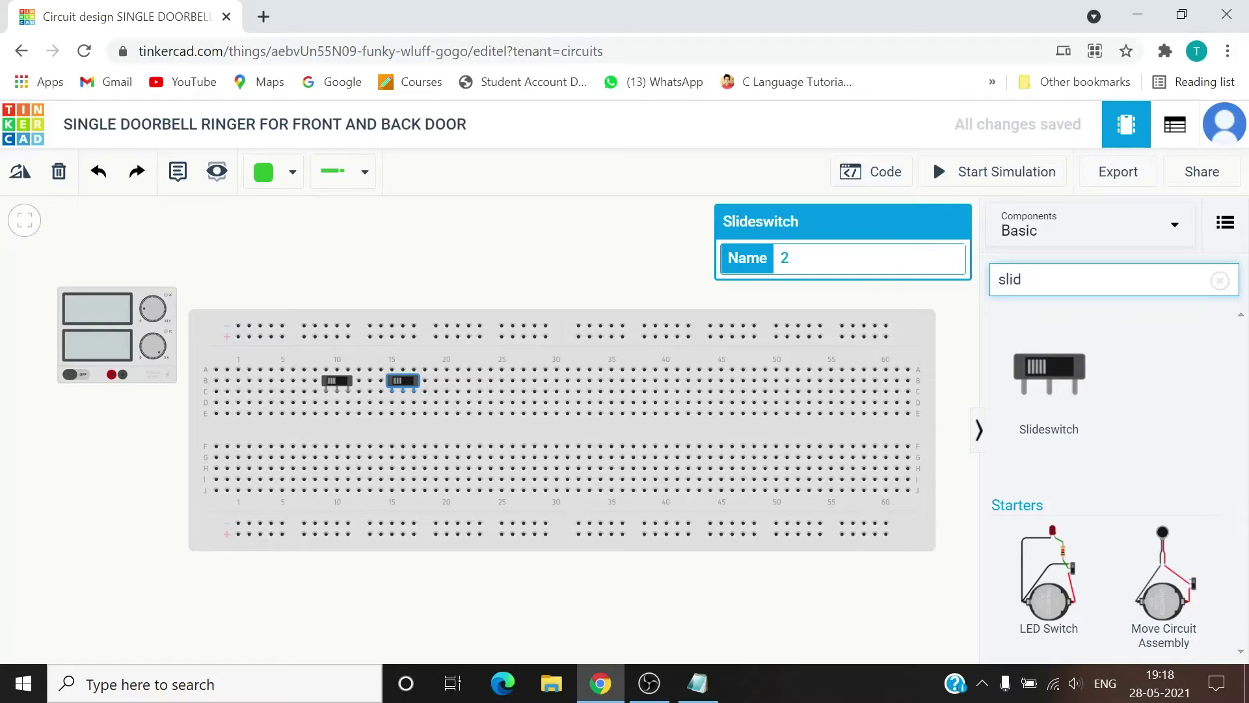
{"action": "type", "text": "led"}
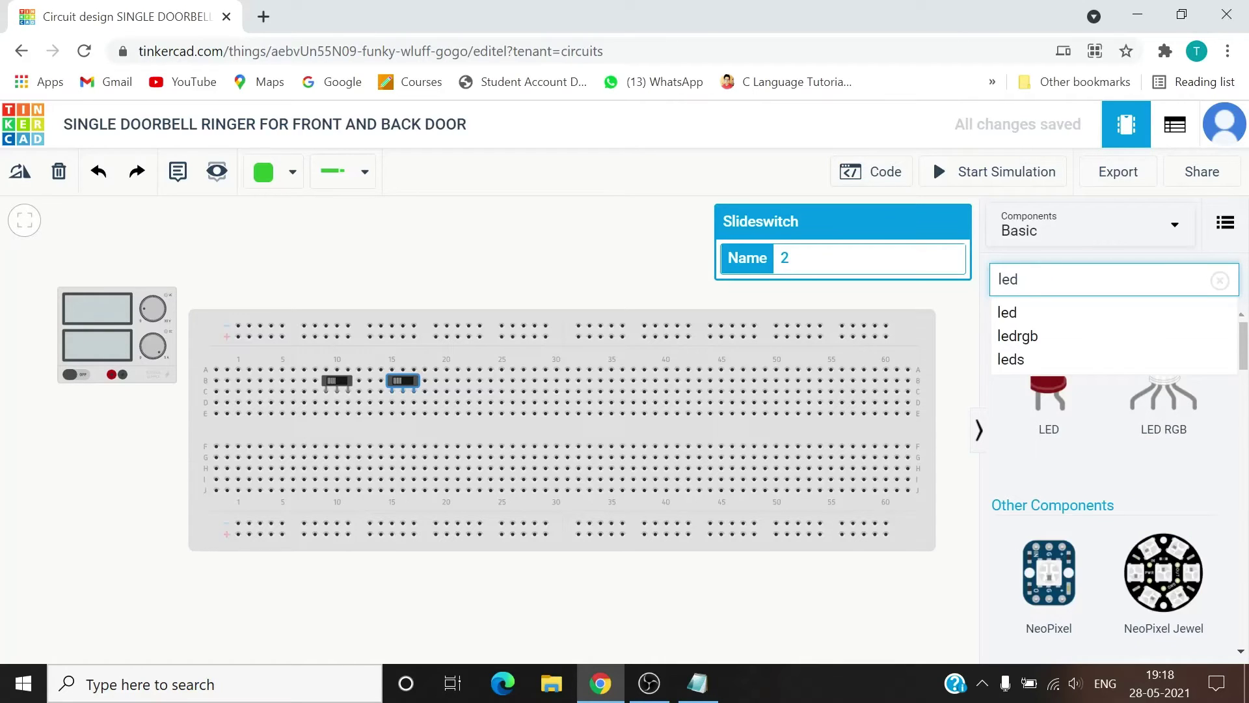
{"action": "left_click_drag", "start_coordinate": [1028, 416], "coordinate": [830, 458]}
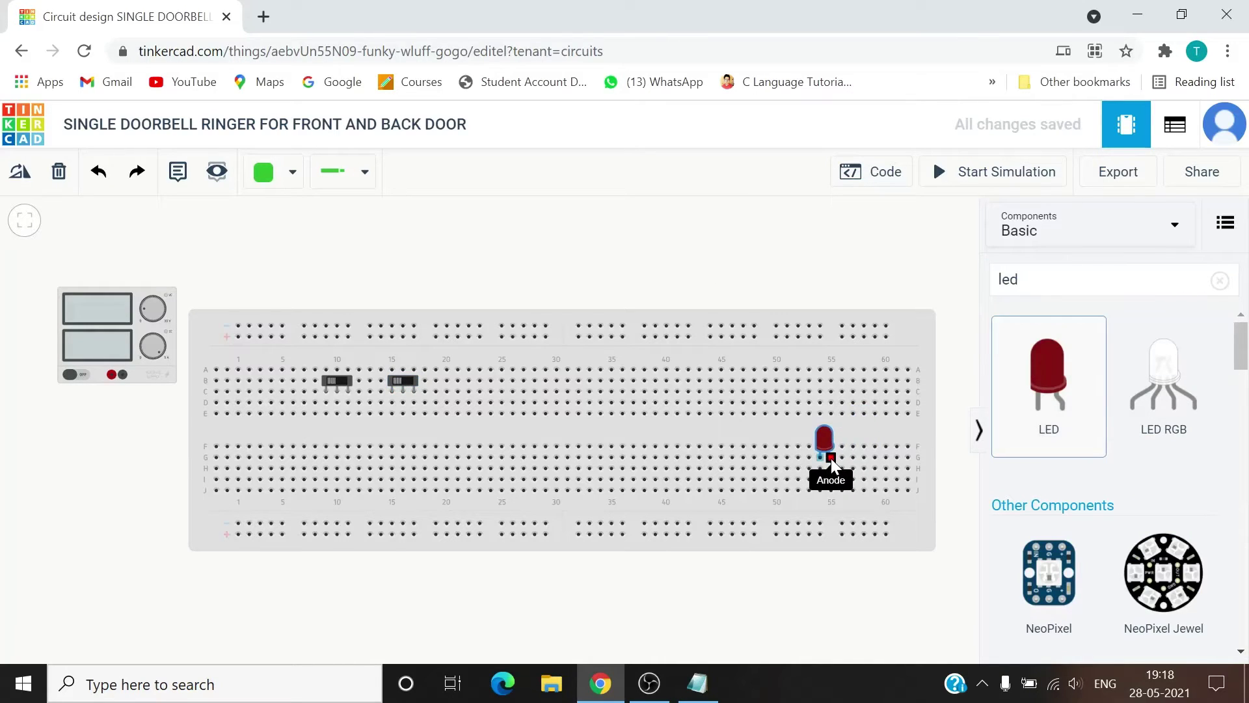
Search the components for 7432 and place the Quad OR gate across the breadboard's centre gap at columns 28 to 34.
{"action": "key", "text": "BackSpace"}
{"action": "key", "text": "BackSpace"}
{"action": "key", "text": "BackSpace"}
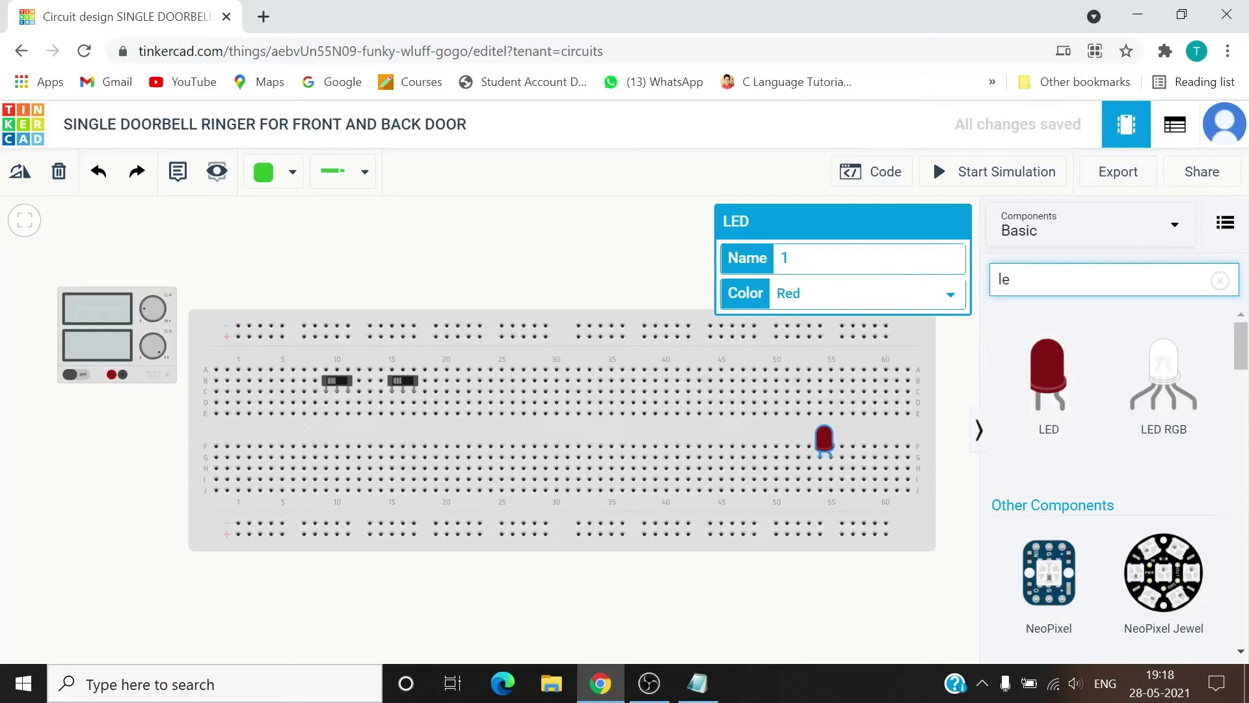
{"action": "type", "text": "7432"}
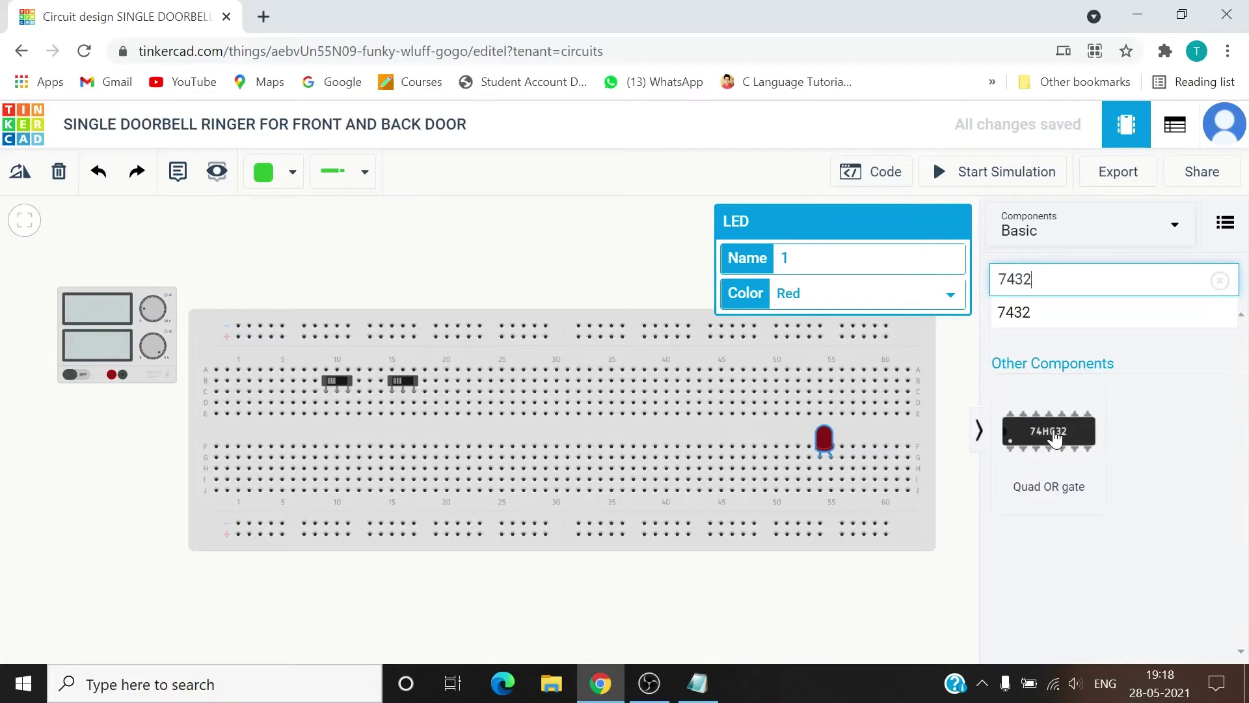
{"action": "left_click_drag", "start_coordinate": [1055, 439], "coordinate": [574, 434]}
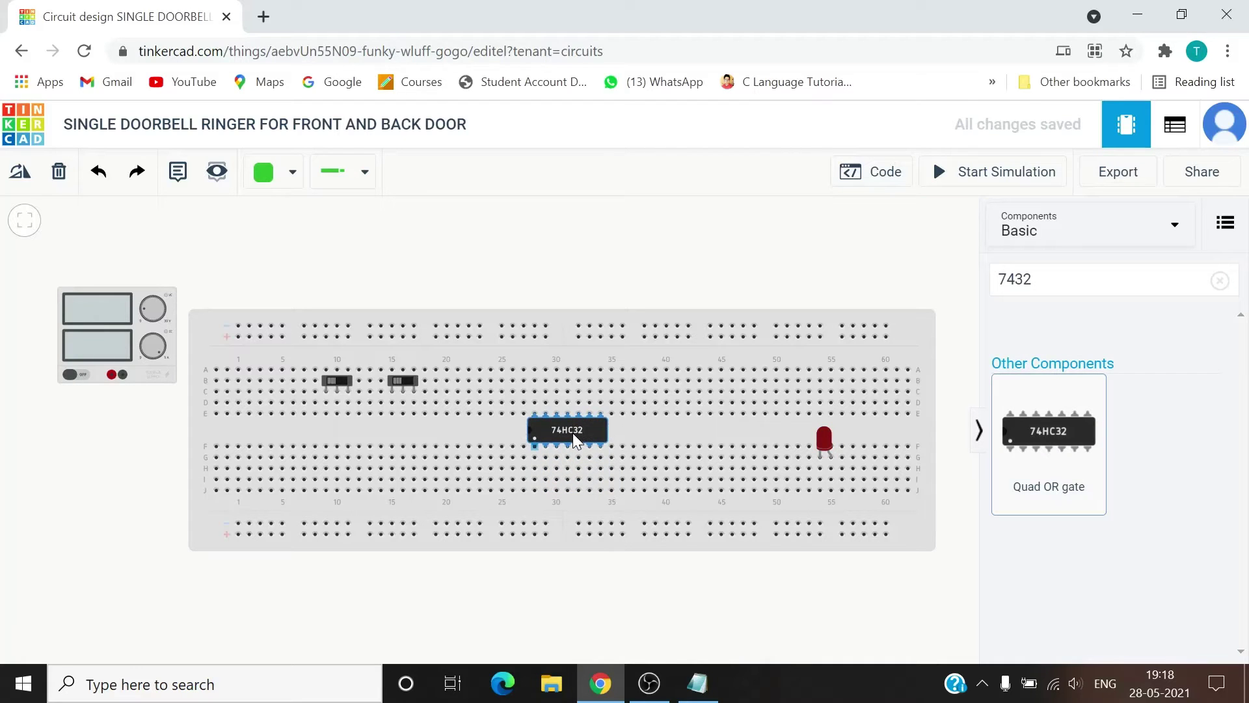
Search the components for a resistor and place it vertically on the breadboard's lower half at column 51.
{"action": "left_click", "coordinate": [1091, 290]}
{"action": "key", "text": "BackSpace"}
{"action": "key", "text": "BackSpace"}
{"action": "key", "text": "BackSpace"}
{"action": "key", "text": "BackSpace"}
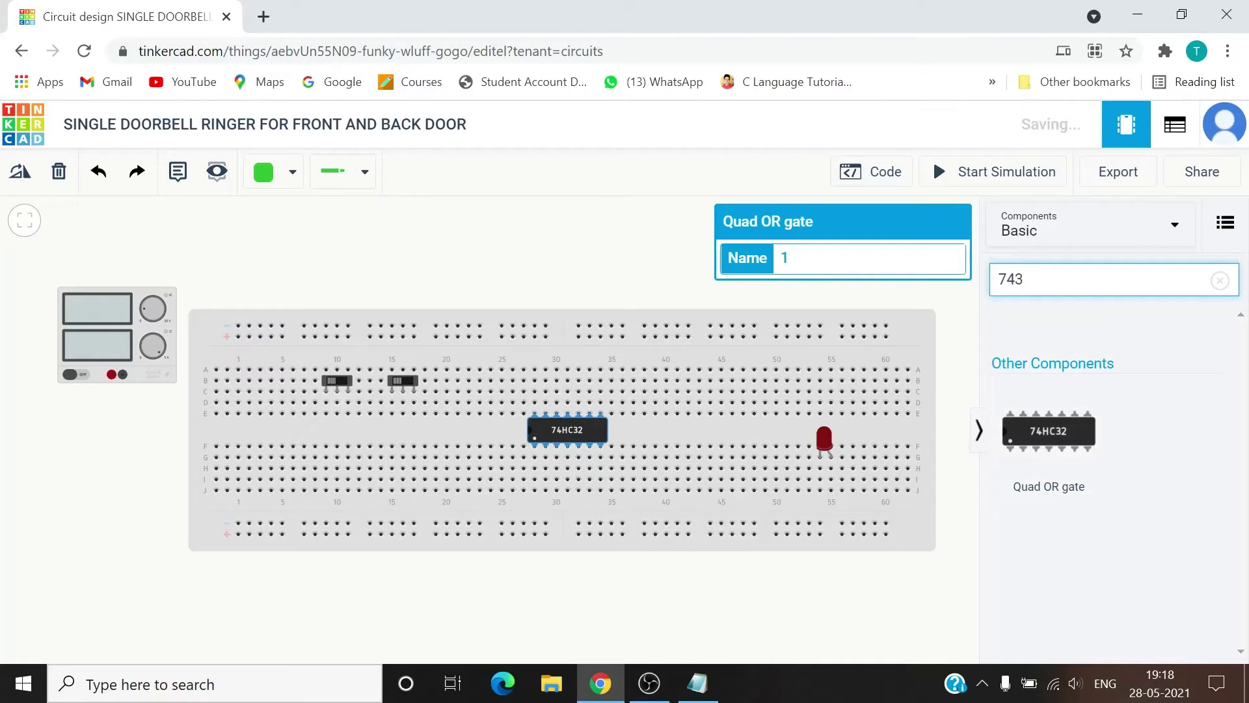
{"action": "type", "text": "resist"}
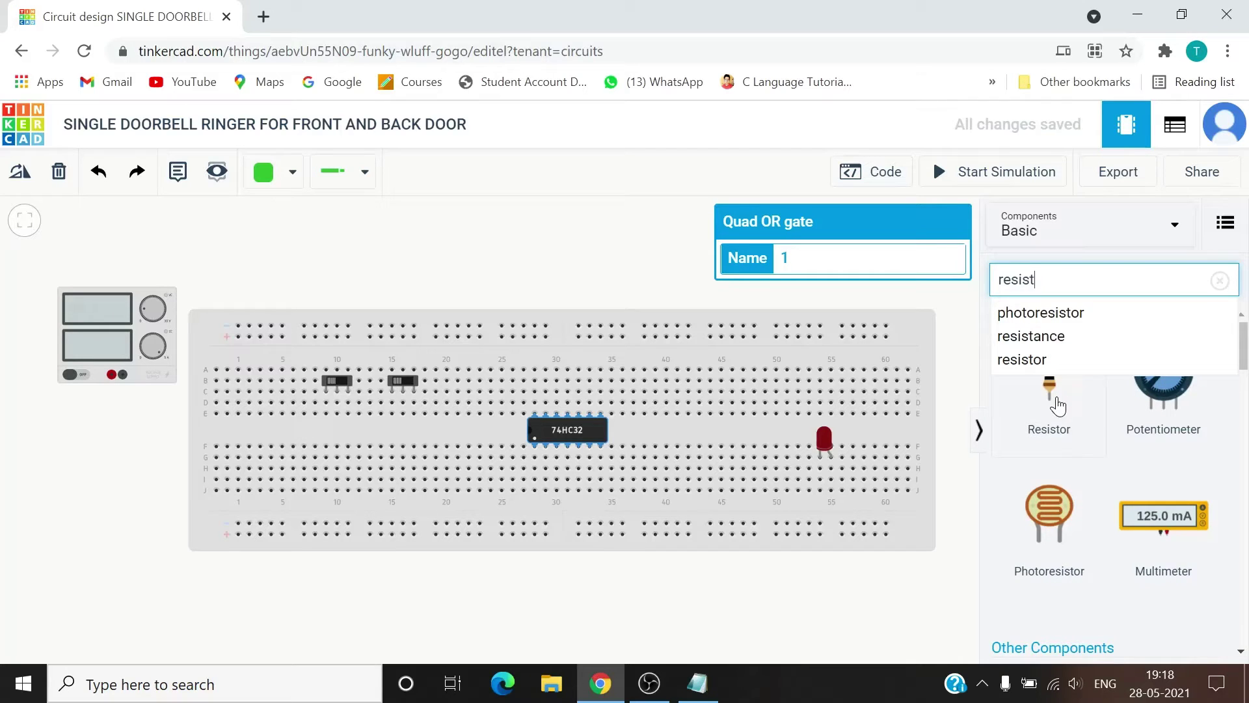
{"action": "left_click_drag", "start_coordinate": [1054, 404], "coordinate": [789, 451]}
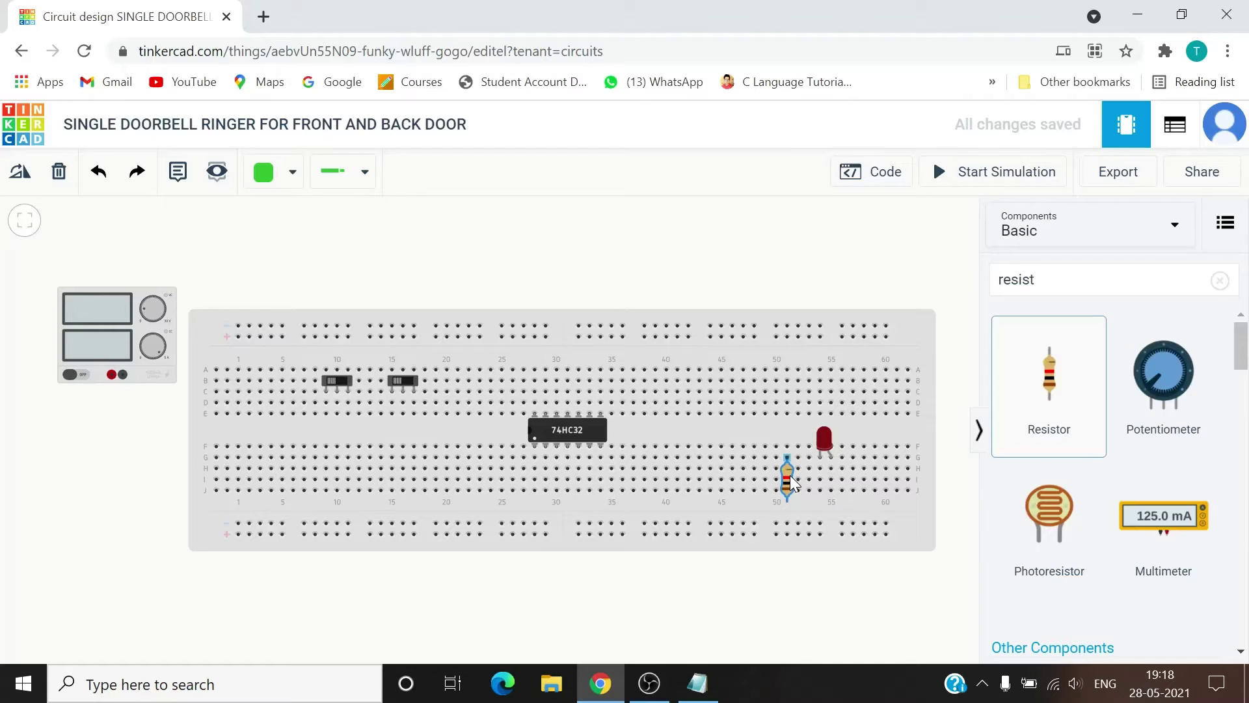
{"action": "left_click", "coordinate": [790, 475]}
Search the components for a buzzer and place the Piezo on breadboard row D with its legs in columns 44 and 49.
{"action": "left_click", "coordinate": [1040, 280]}
{"action": "key", "text": "BackSpace"}
{"action": "key", "text": "BackSpace"}
{"action": "key", "text": "BackSpace"}
{"action": "key", "text": "BackSpace"}
{"action": "key", "text": "BackSpace"}
{"action": "key", "text": "BackSpace"}
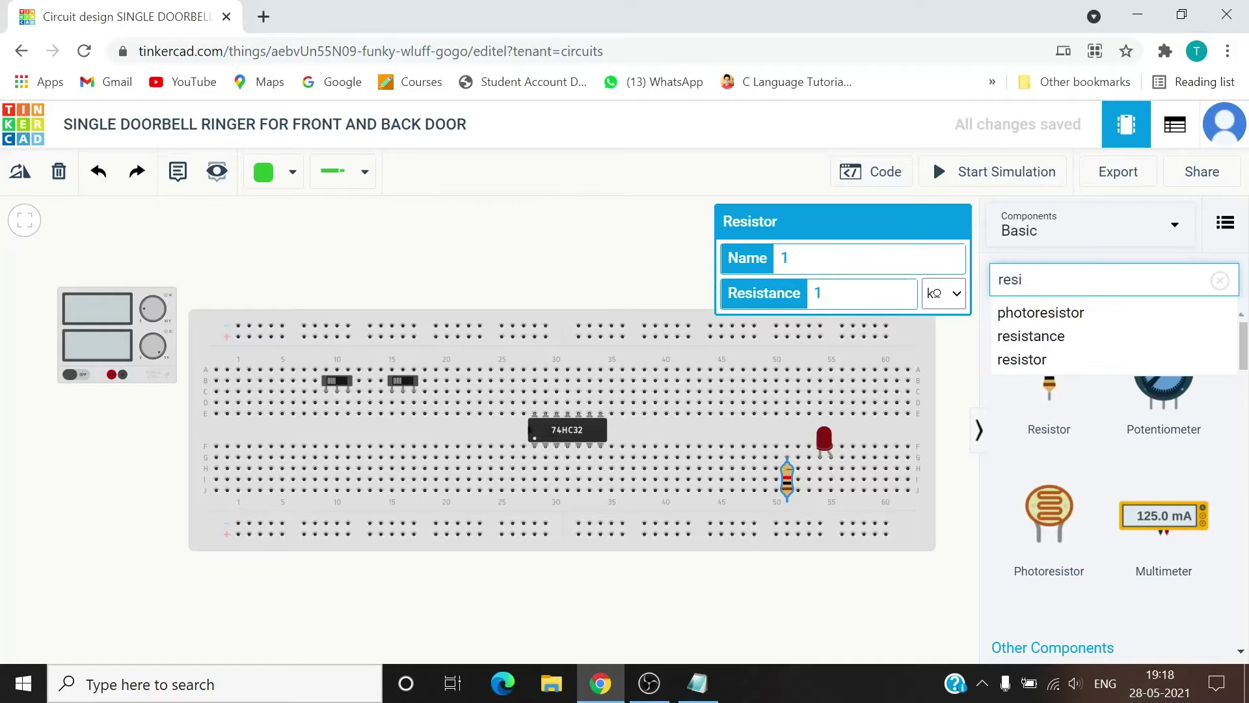
{"action": "type", "text": "bu"}
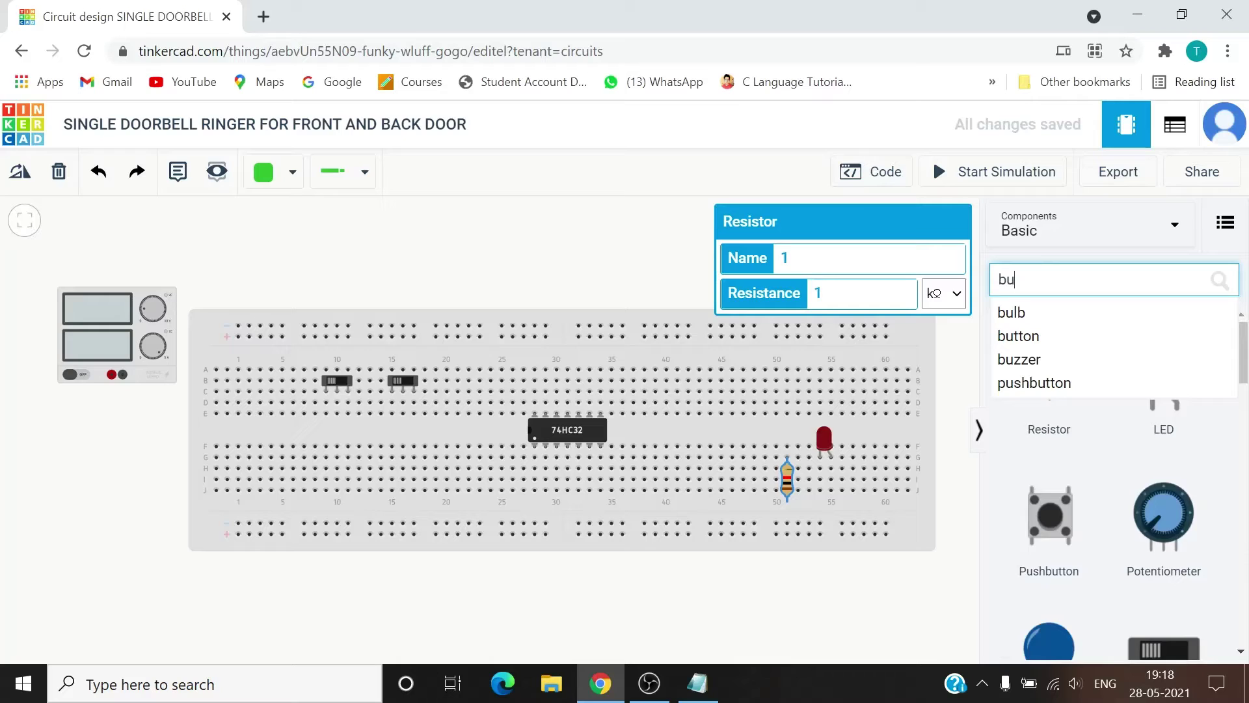
{"action": "type", "text": "zz"}
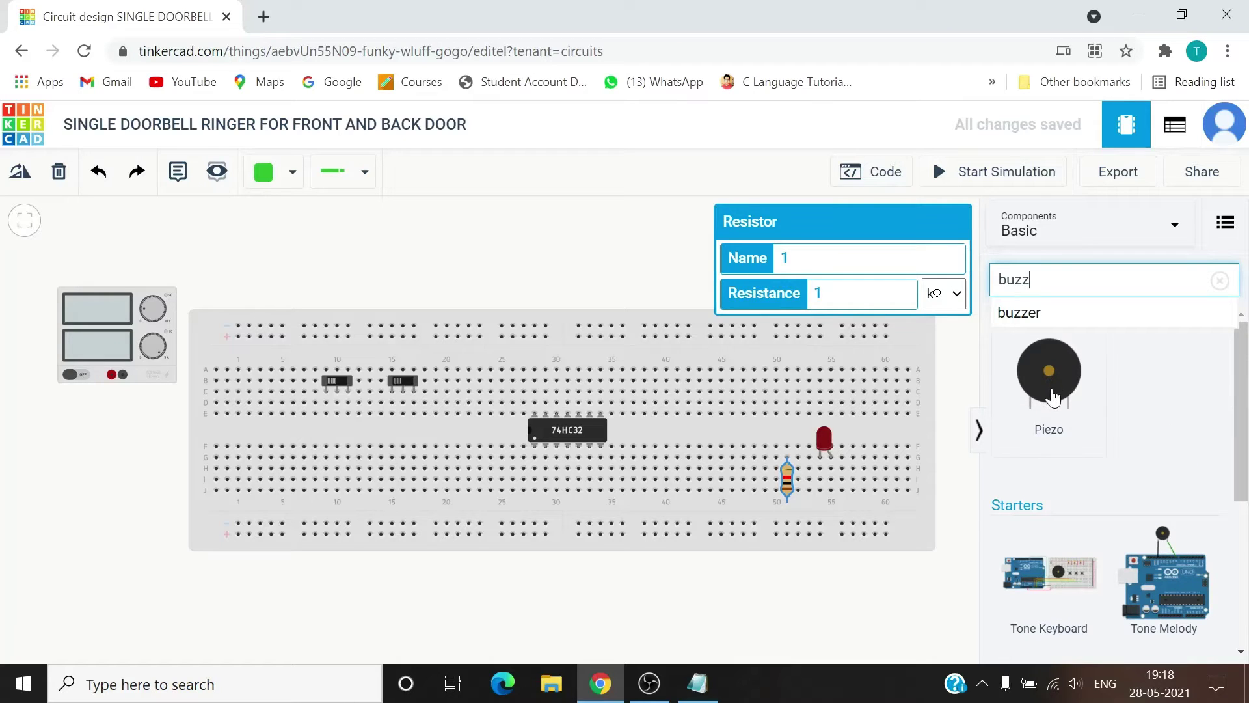
{"action": "left_click_drag", "start_coordinate": [1049, 393], "coordinate": [739, 400]}
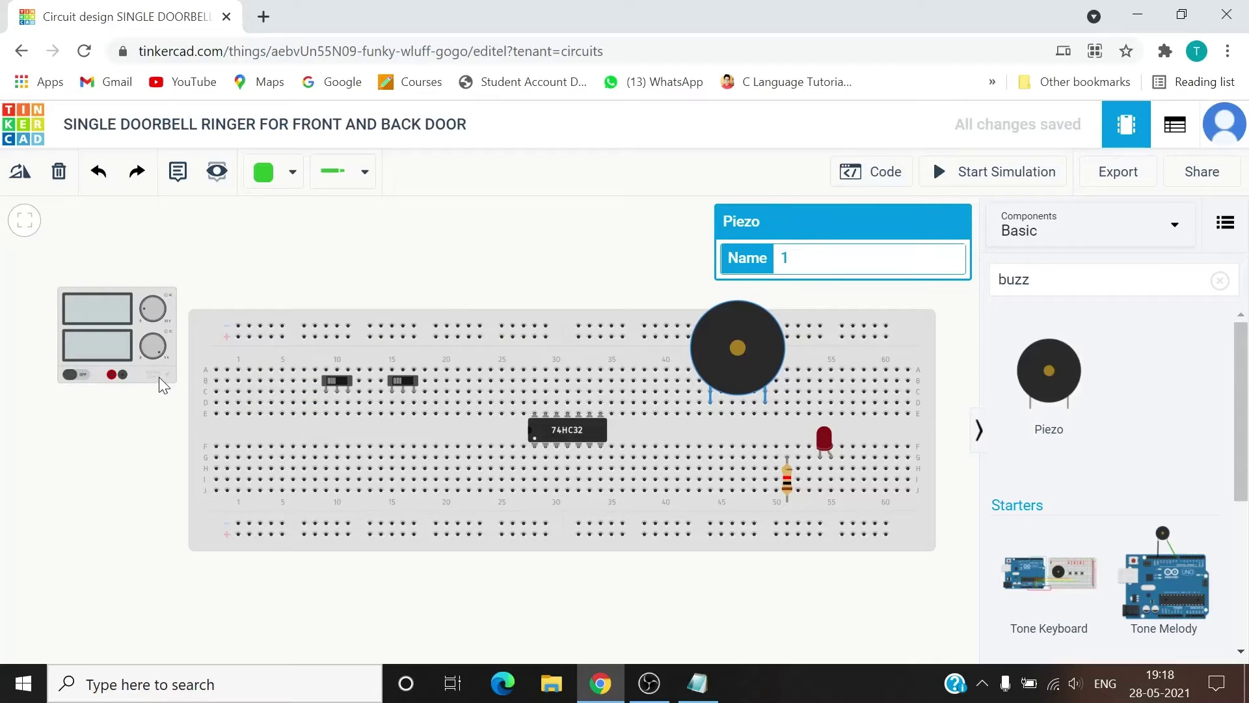
Wire the power supply's negative and positive terminals to the matching lower rails, and link each lower rail to its upper counterpart.
{"action": "left_click_drag", "start_coordinate": [123, 374], "coordinate": [237, 522]}
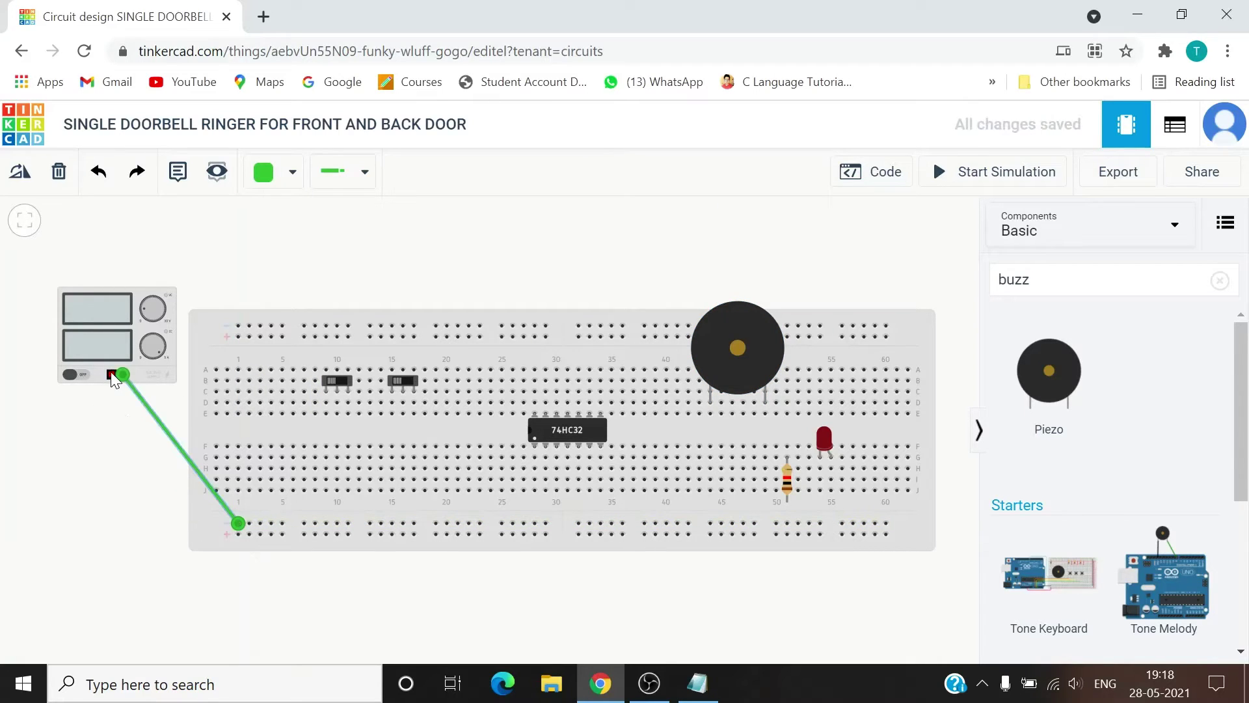
{"action": "left_click_drag", "start_coordinate": [112, 375], "coordinate": [253, 334]}
{"action": "left_click", "coordinate": [251, 523]}
{"action": "left_click", "coordinate": [260, 523]}
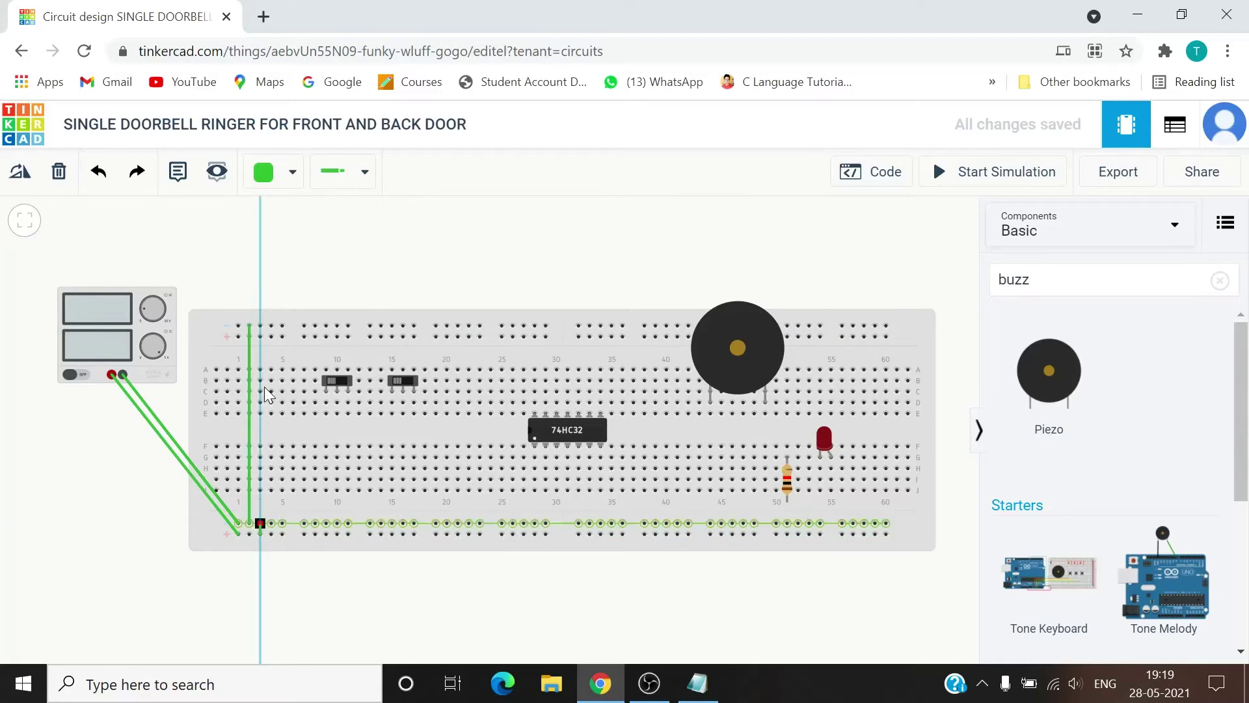
{"action": "left_click", "coordinate": [259, 339]}
{"action": "left_click", "coordinate": [304, 413]}
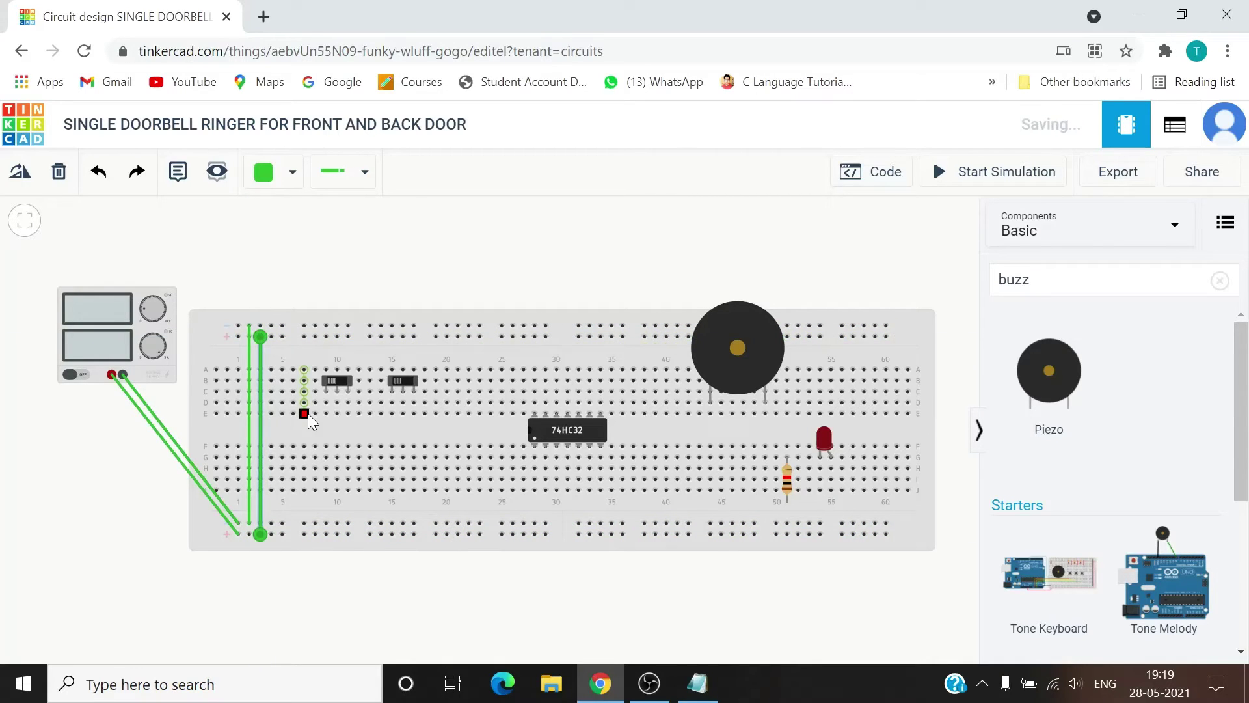
{"action": "key", "text": "Escape"}
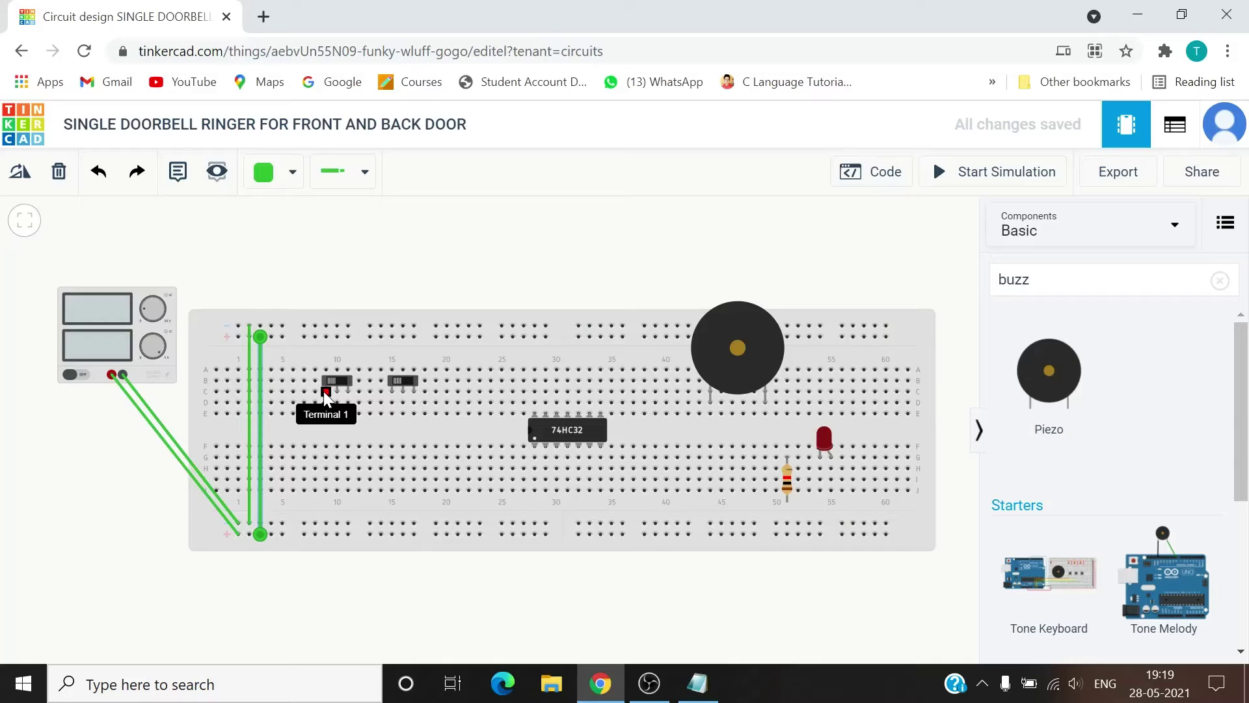
Wire the first slideswitch's Terminal 1 column to the upper positive rail and its other outer terminal's column to the upper negative rail.
{"action": "left_click", "coordinate": [326, 393]}
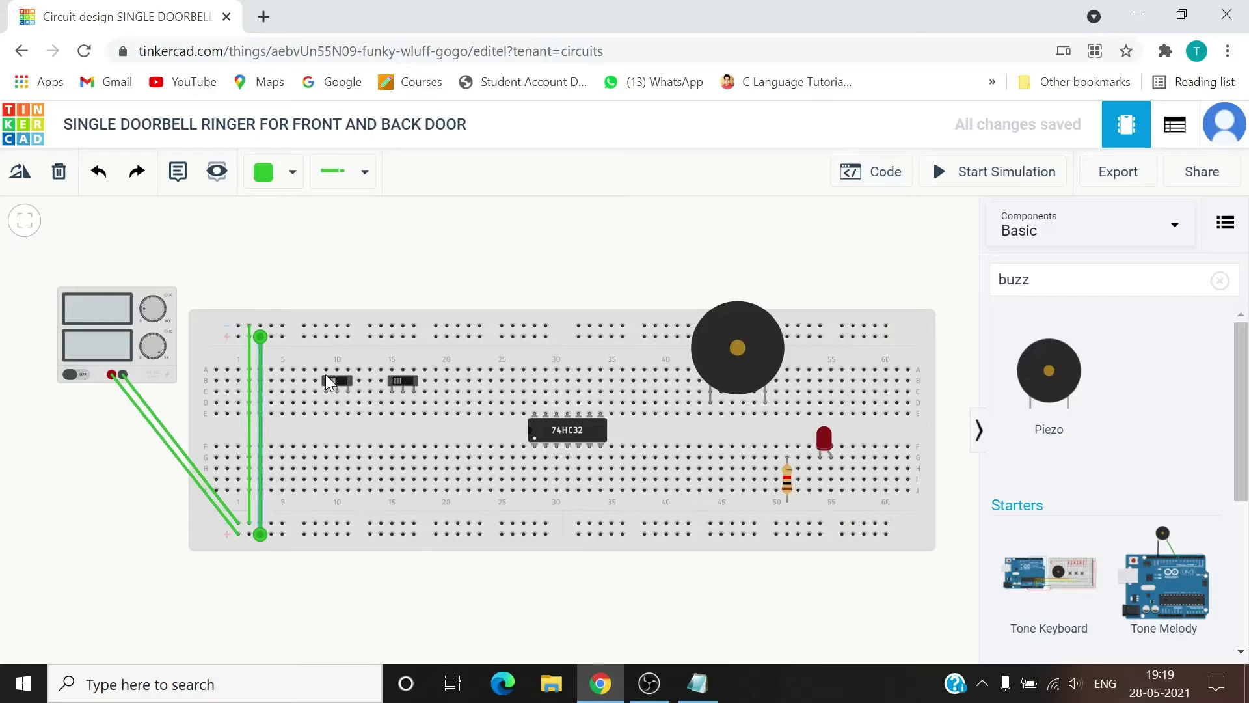
{"action": "left_click", "coordinate": [326, 337]}
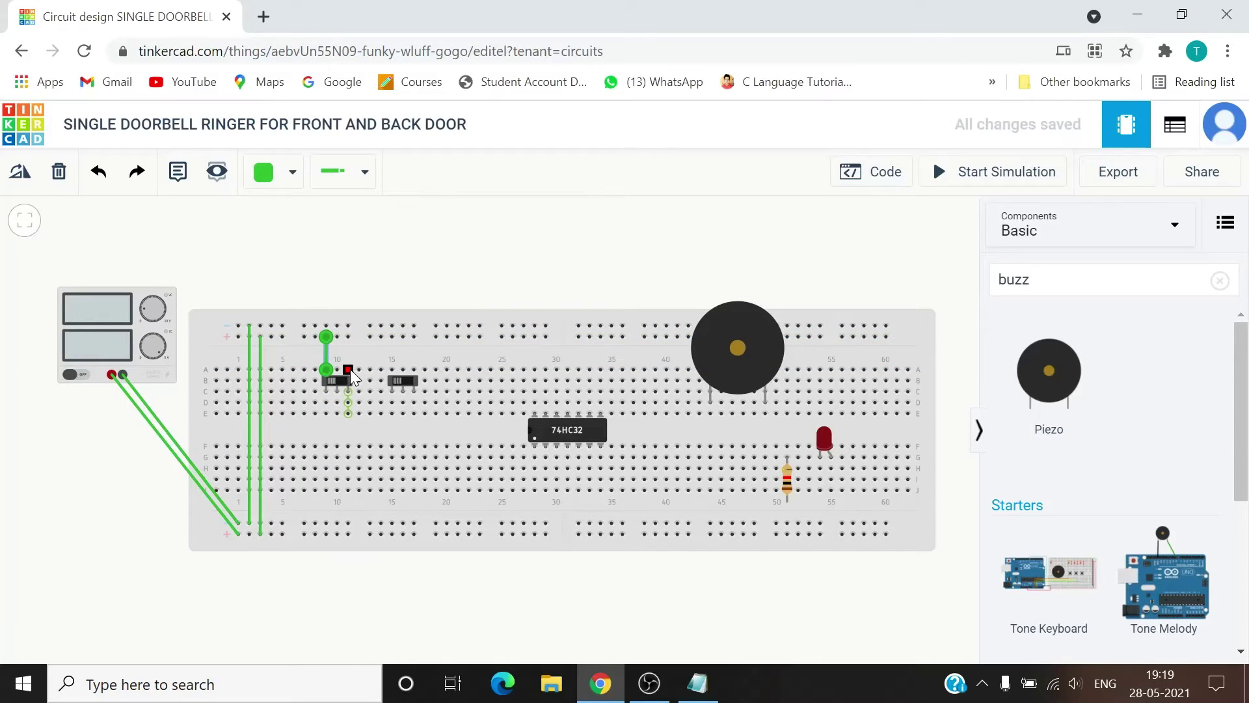
{"action": "left_click", "coordinate": [350, 369]}
{"action": "left_click", "coordinate": [349, 326]}
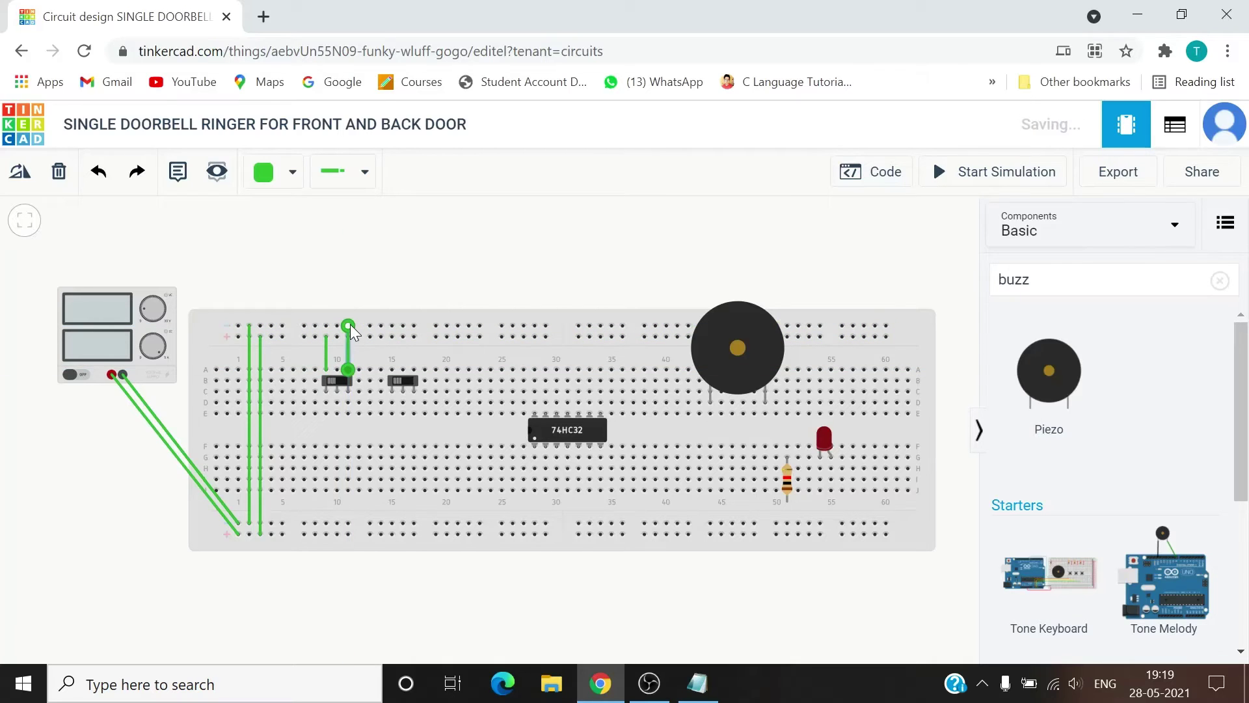
Wire the second slideswitch's outer terminal columns, 15 to the upper positive rail and 17 to the upper negative rail.
{"action": "left_click", "coordinate": [392, 372]}
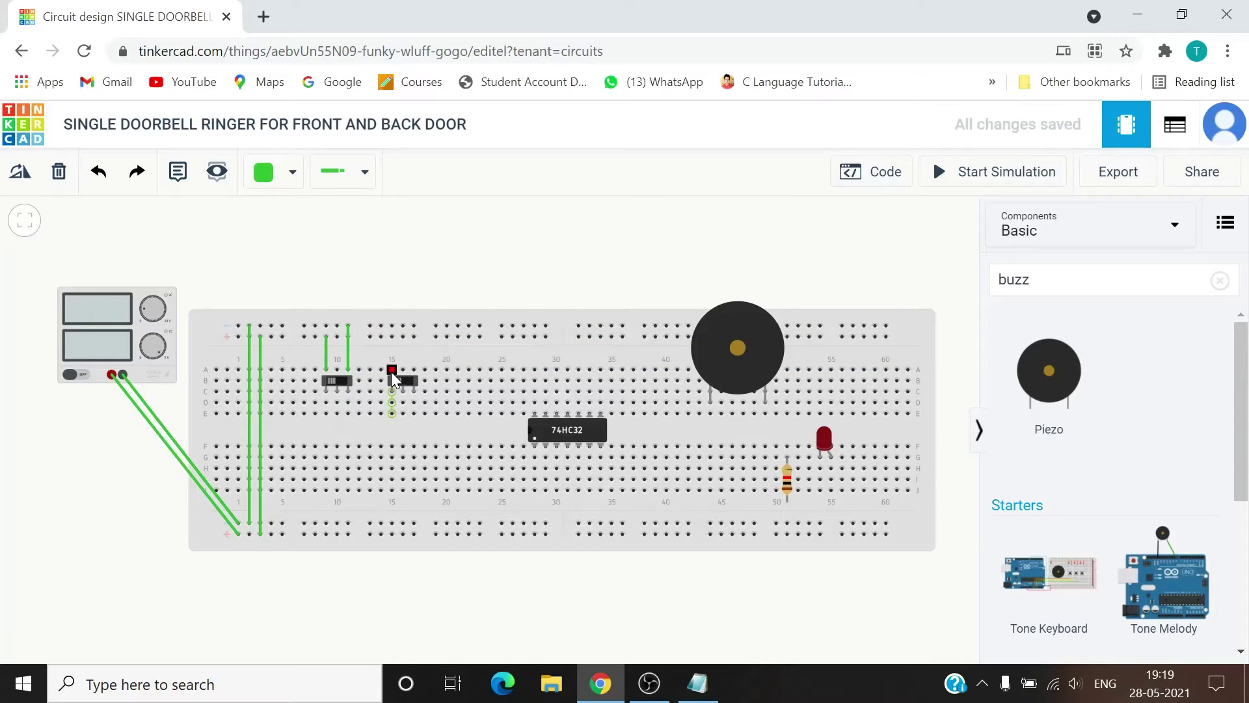
{"action": "left_click", "coordinate": [392, 336]}
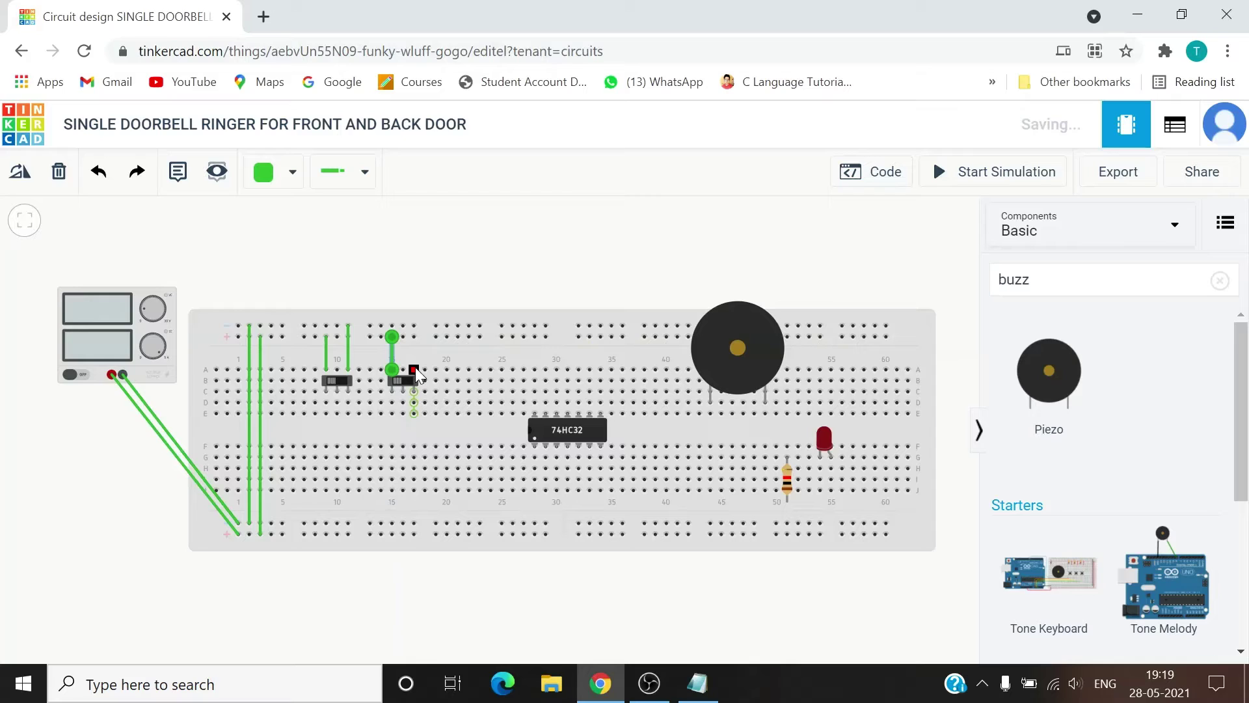
{"action": "left_click", "coordinate": [415, 356]}
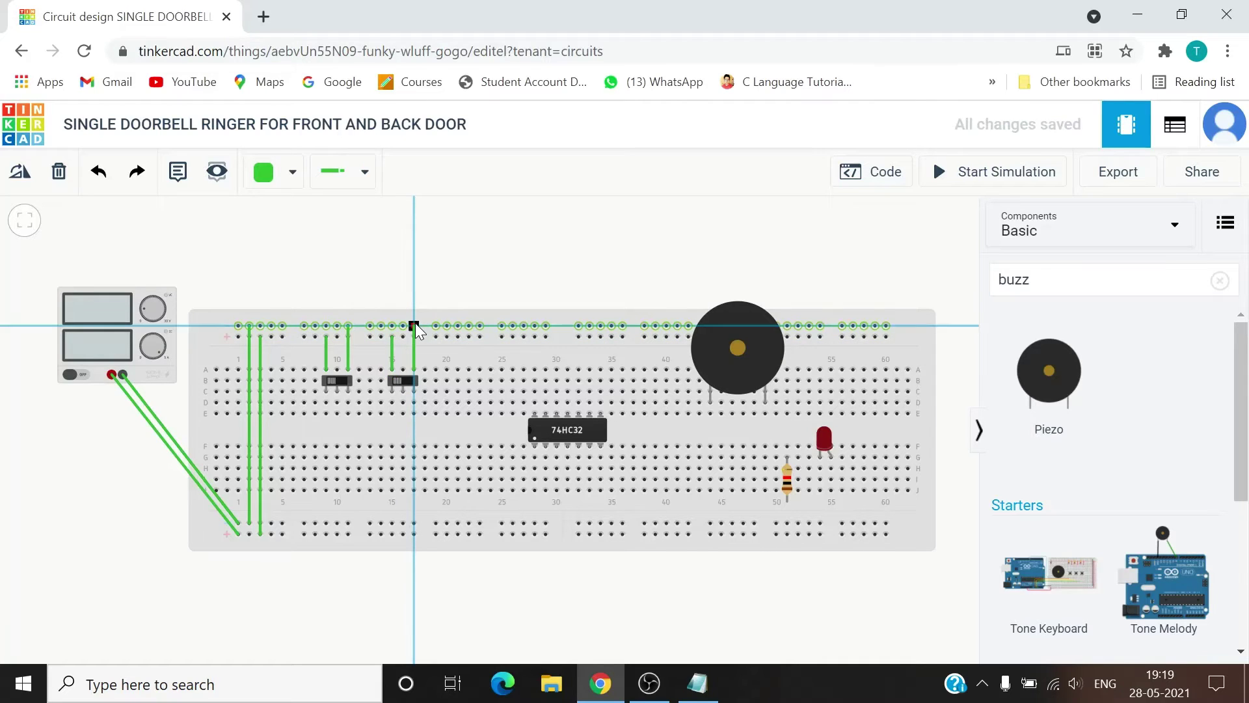
{"action": "left_click", "coordinate": [415, 324]}
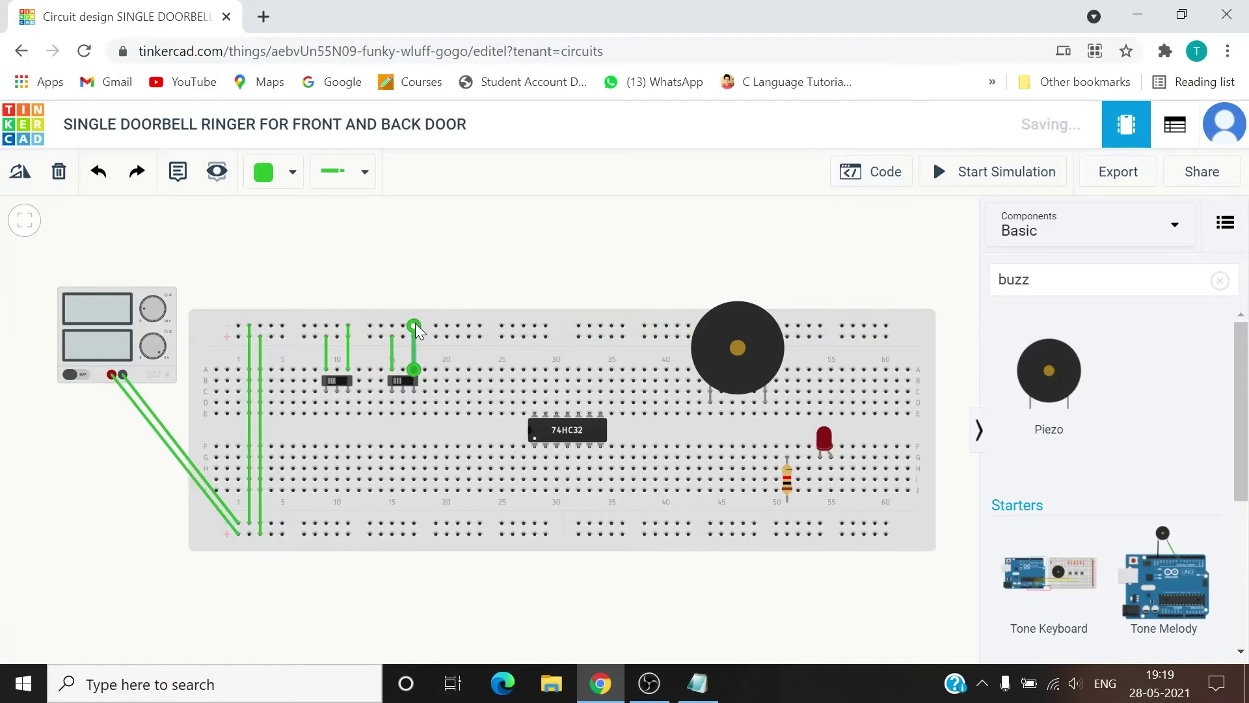
Wire the first slideswitch's common column to the 74HC32's column 28 and the second's common column to column 29, both on row G.
{"action": "left_click", "coordinate": [337, 402]}
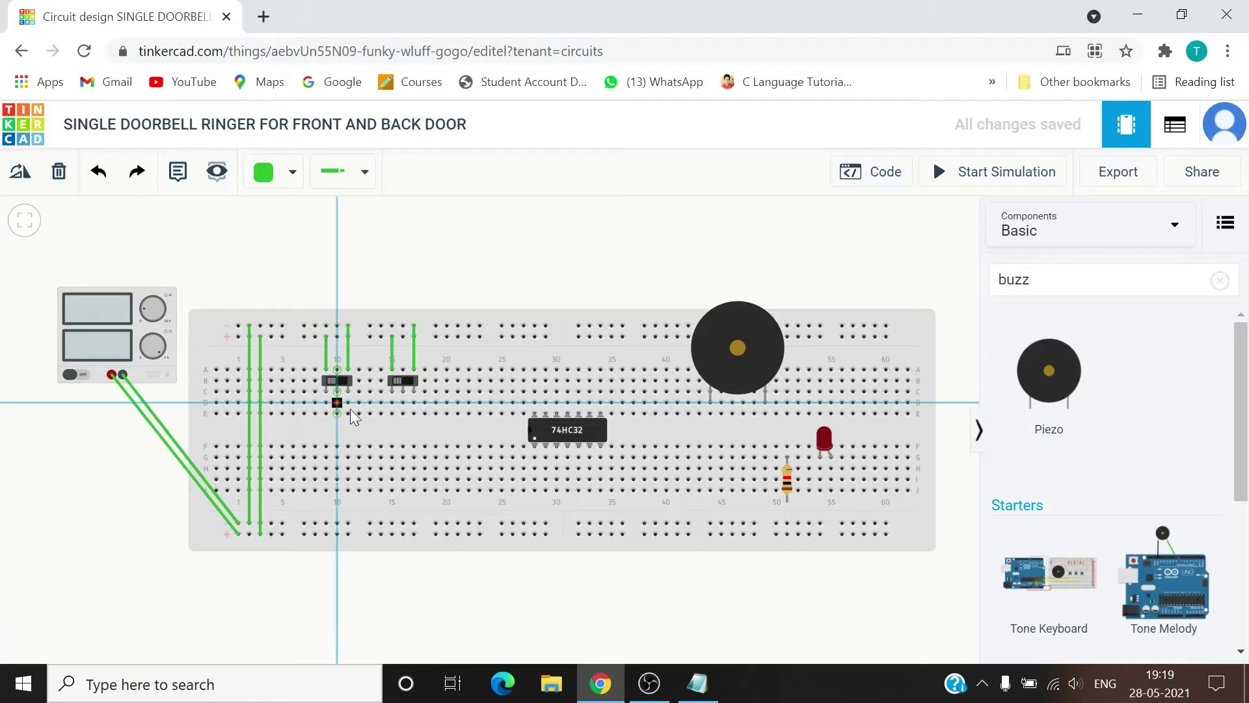
{"action": "left_click", "coordinate": [534, 458]}
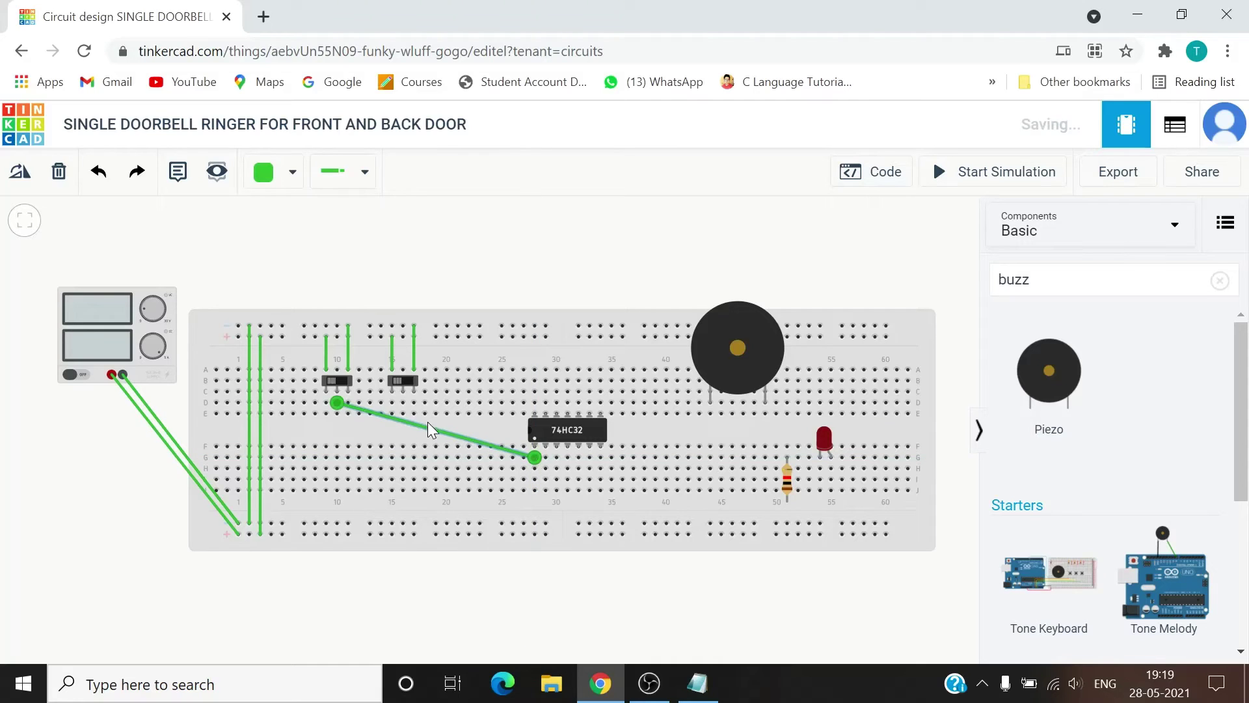
{"action": "left_click", "coordinate": [404, 404]}
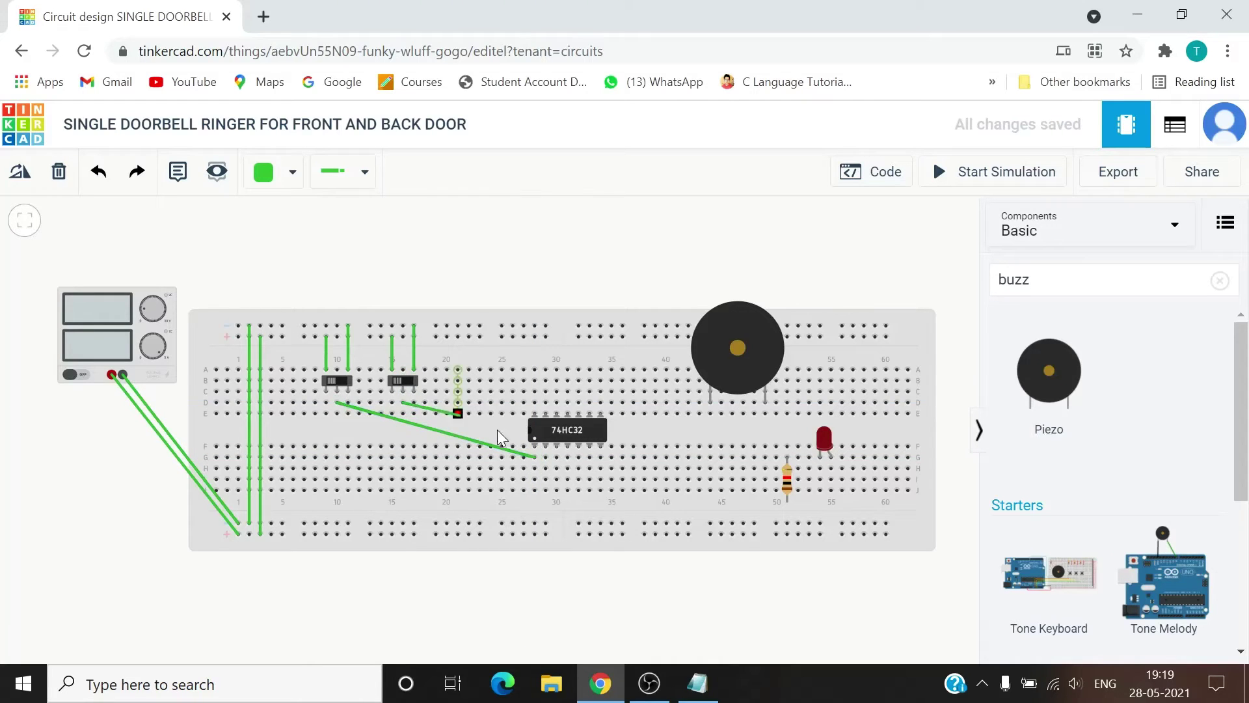
{"action": "left_click", "coordinate": [548, 458]}
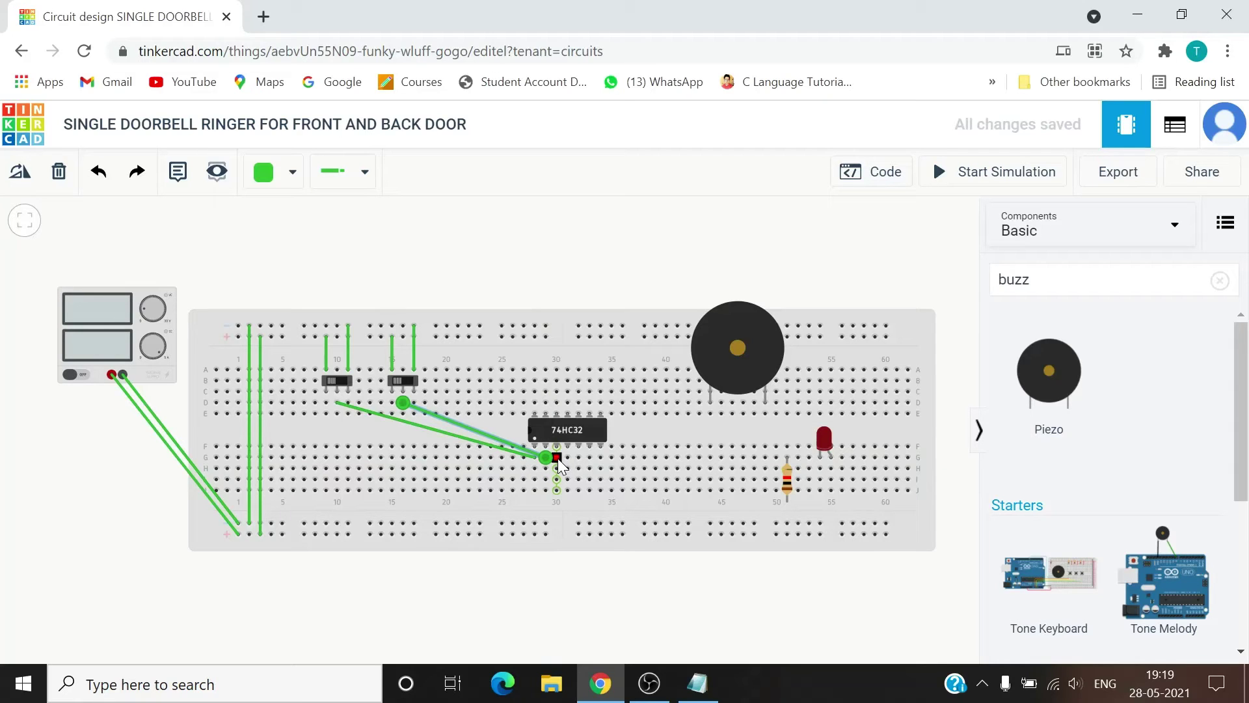
Wire the 74HC32 output at column 30 to the Piezo's column 44 leg, and its column 49 leg to the upper negative rail.
{"action": "left_click", "coordinate": [557, 458]}
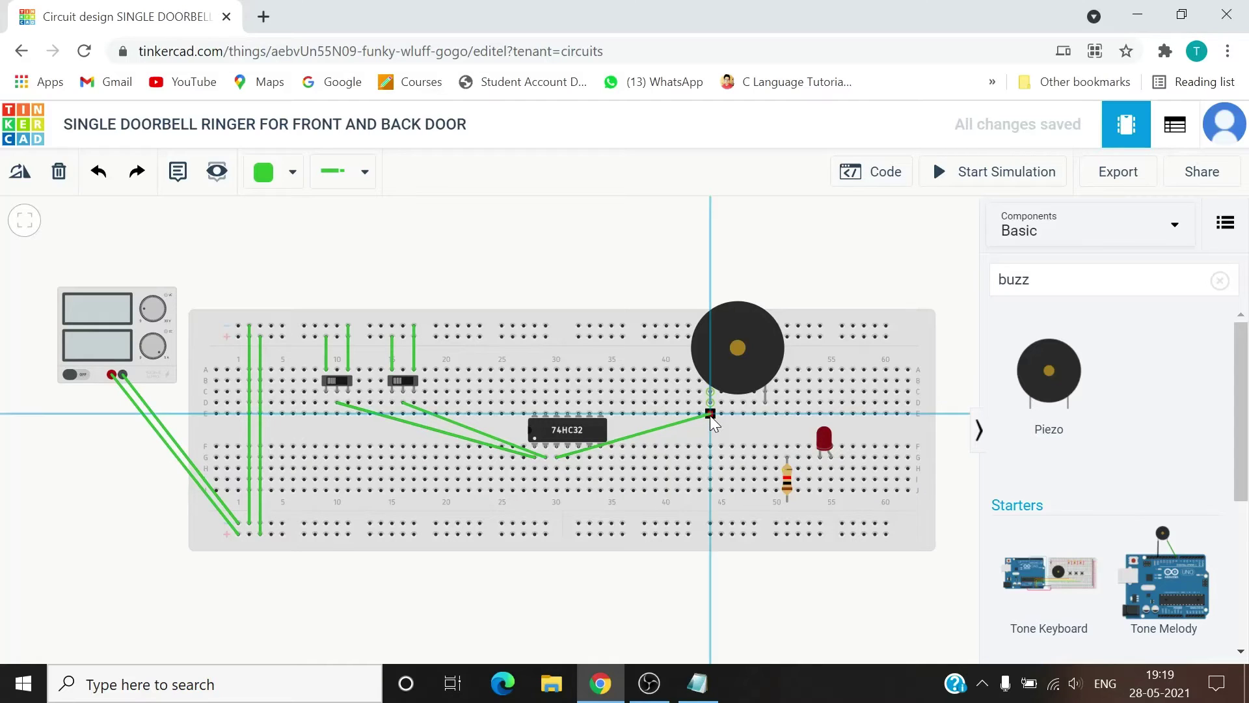
{"action": "left_click", "coordinate": [710, 415]}
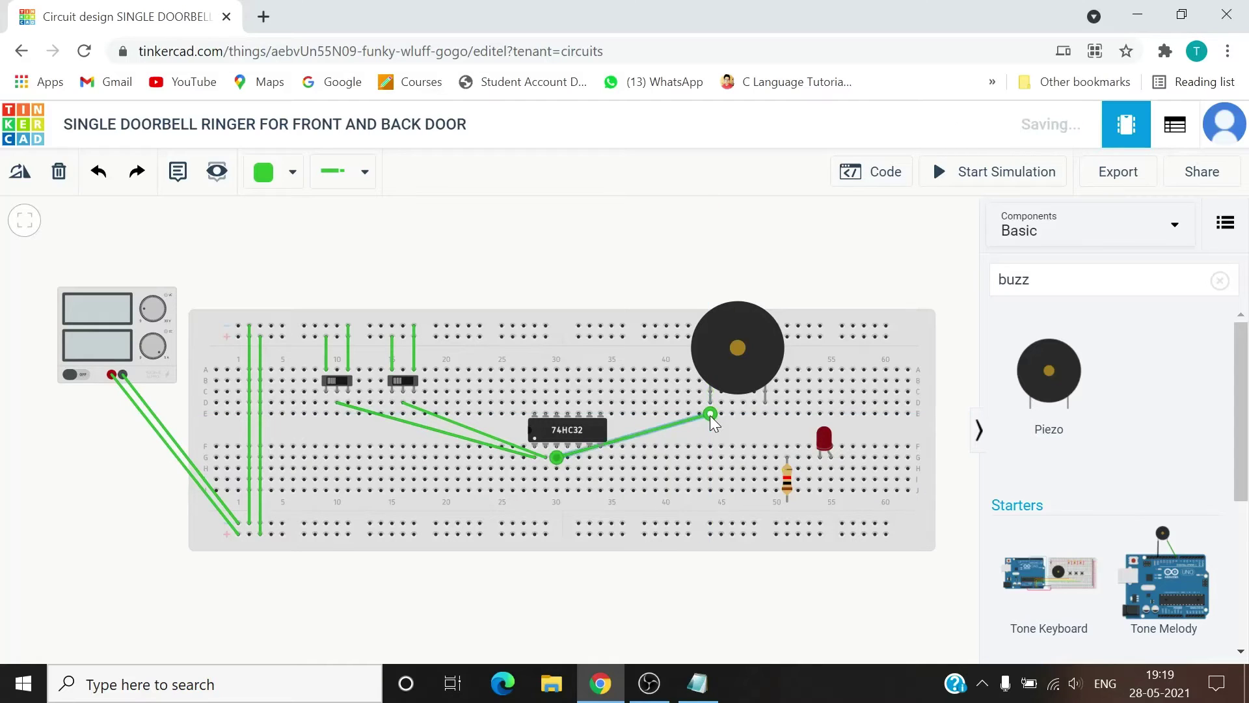
{"action": "left_click", "coordinate": [766, 413]}
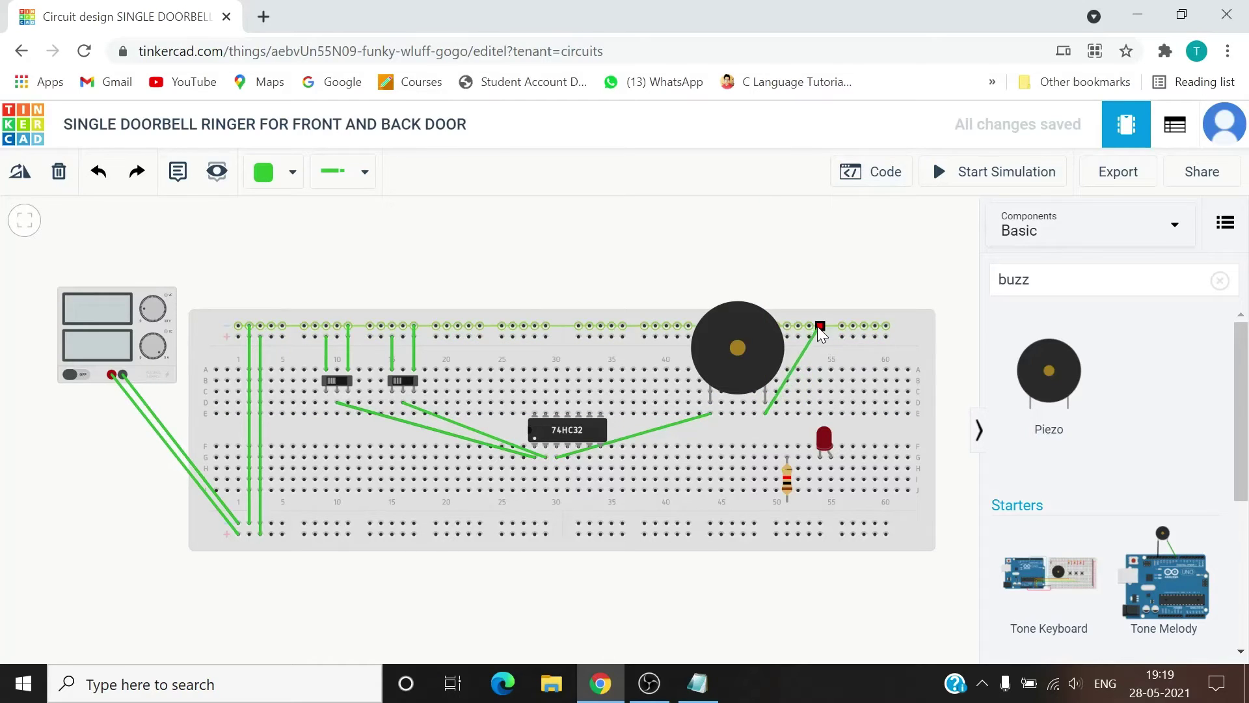
{"action": "left_click", "coordinate": [818, 326]}
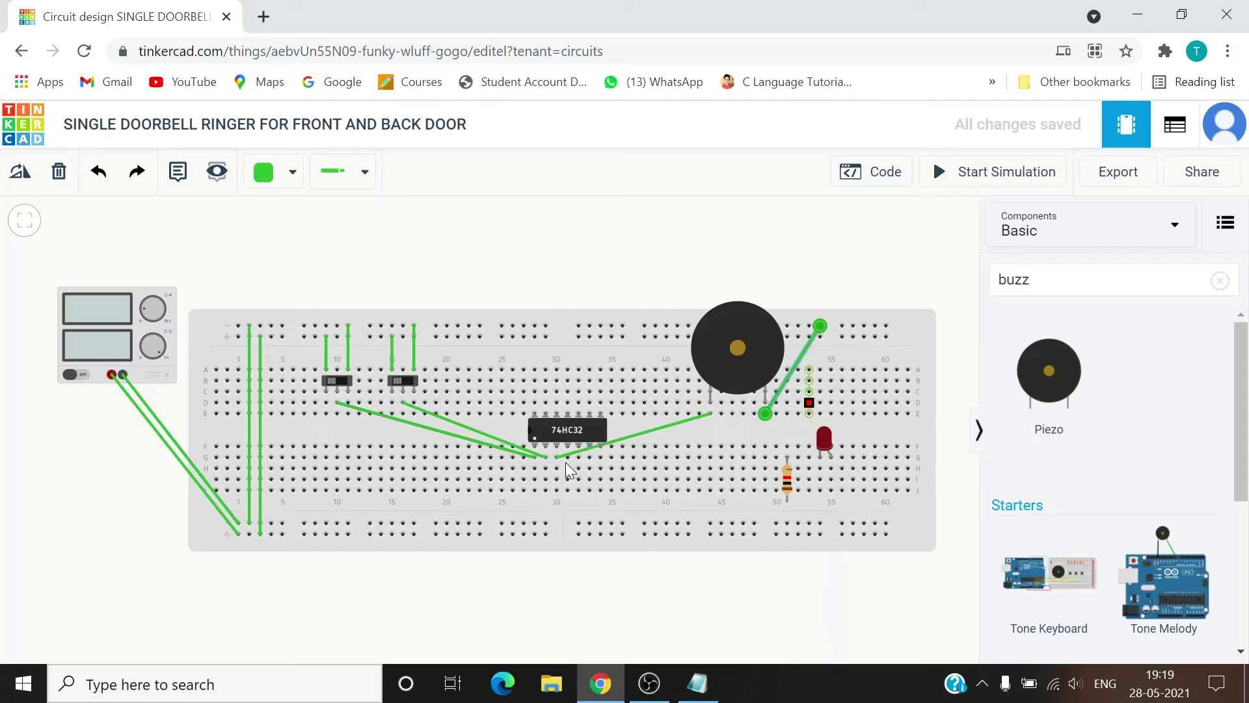
Set the resistor's resistance to 220 Ω.
{"action": "left_click", "coordinate": [784, 478]}
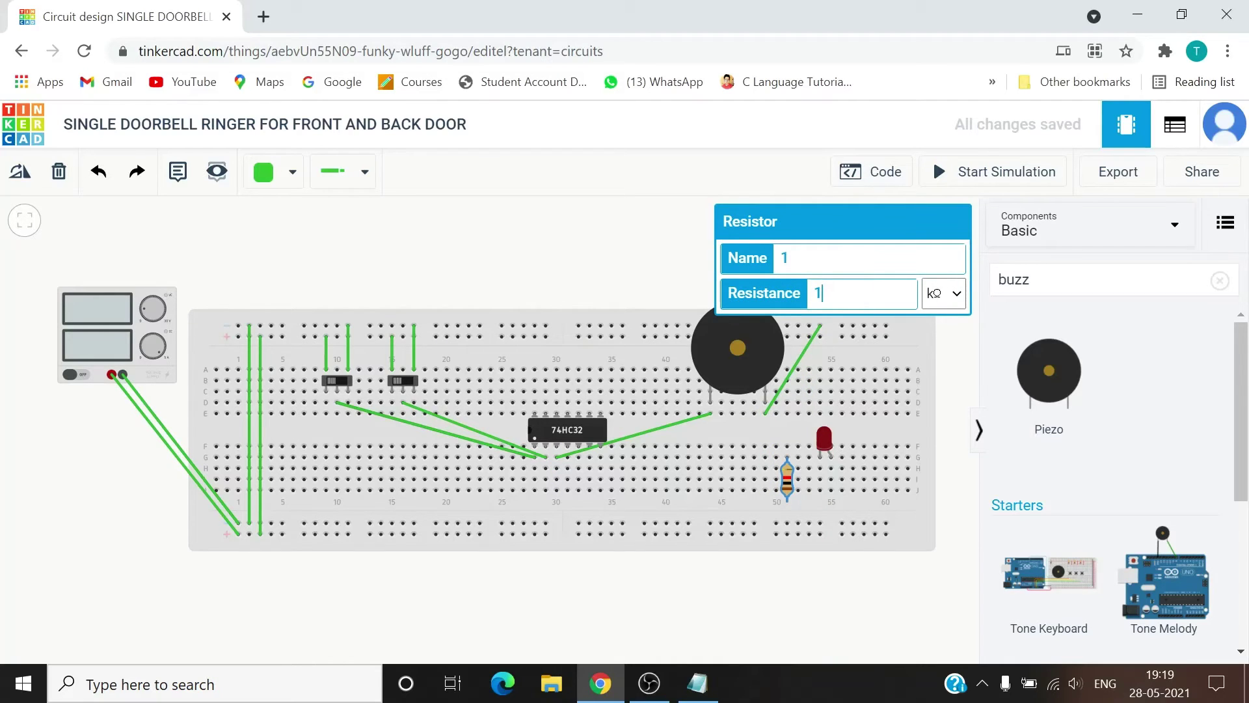
{"action": "key", "text": "BackSpace"}
{"action": "type", "text": "220"}
{"action": "left_click", "coordinate": [929, 297]}
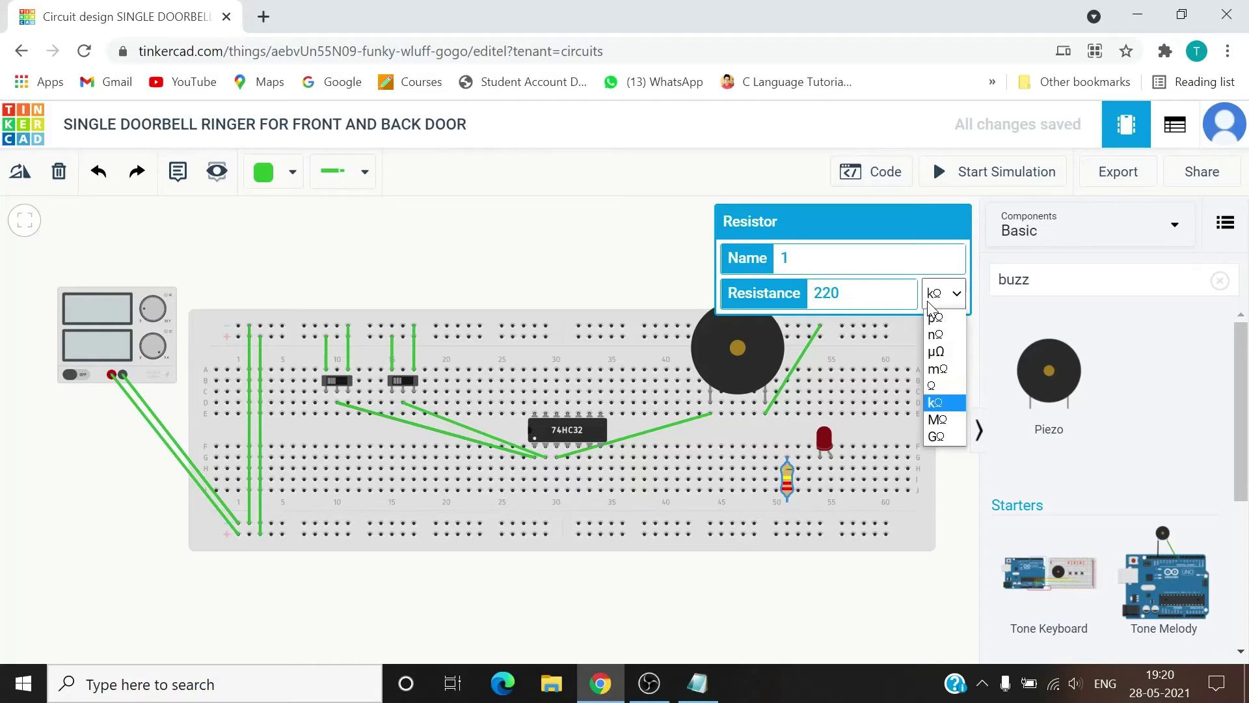
{"action": "left_click", "coordinate": [937, 386]}
{"action": "left_click", "coordinate": [506, 254]}
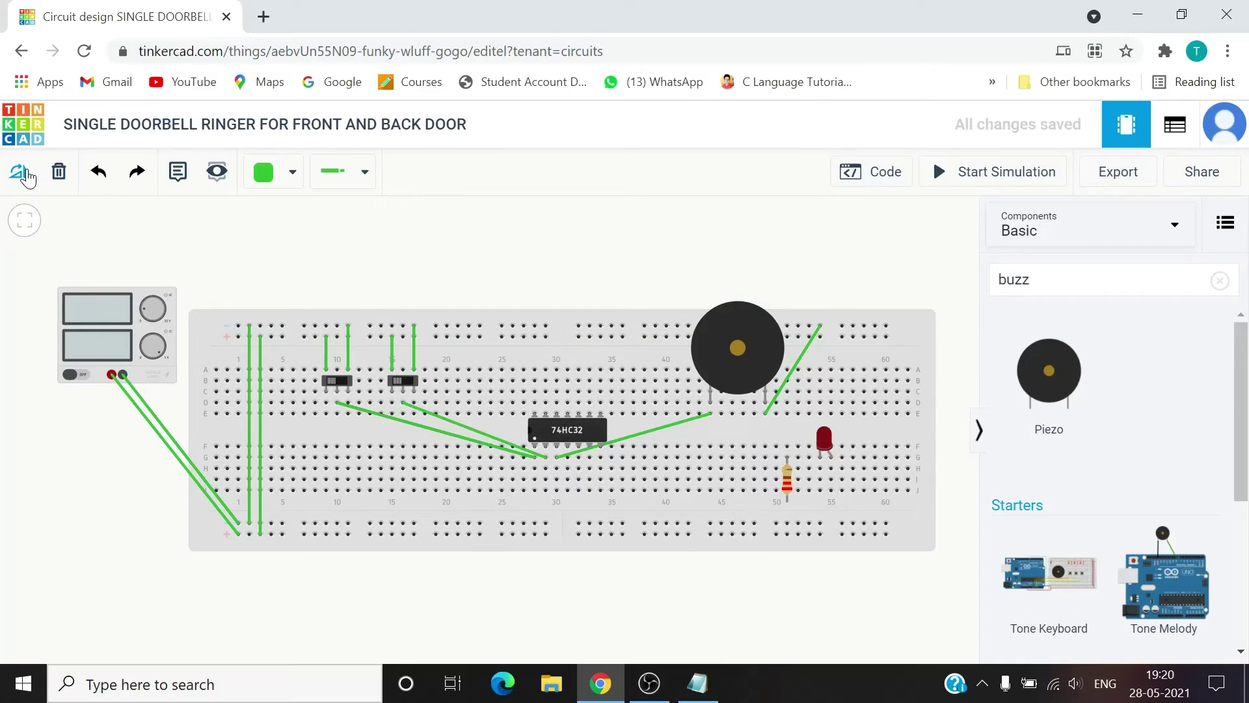
Rotate the resistor to horizontal and place it on breadboard row H with its legs in columns 44 and 48.
{"action": "left_click", "coordinate": [786, 478]}
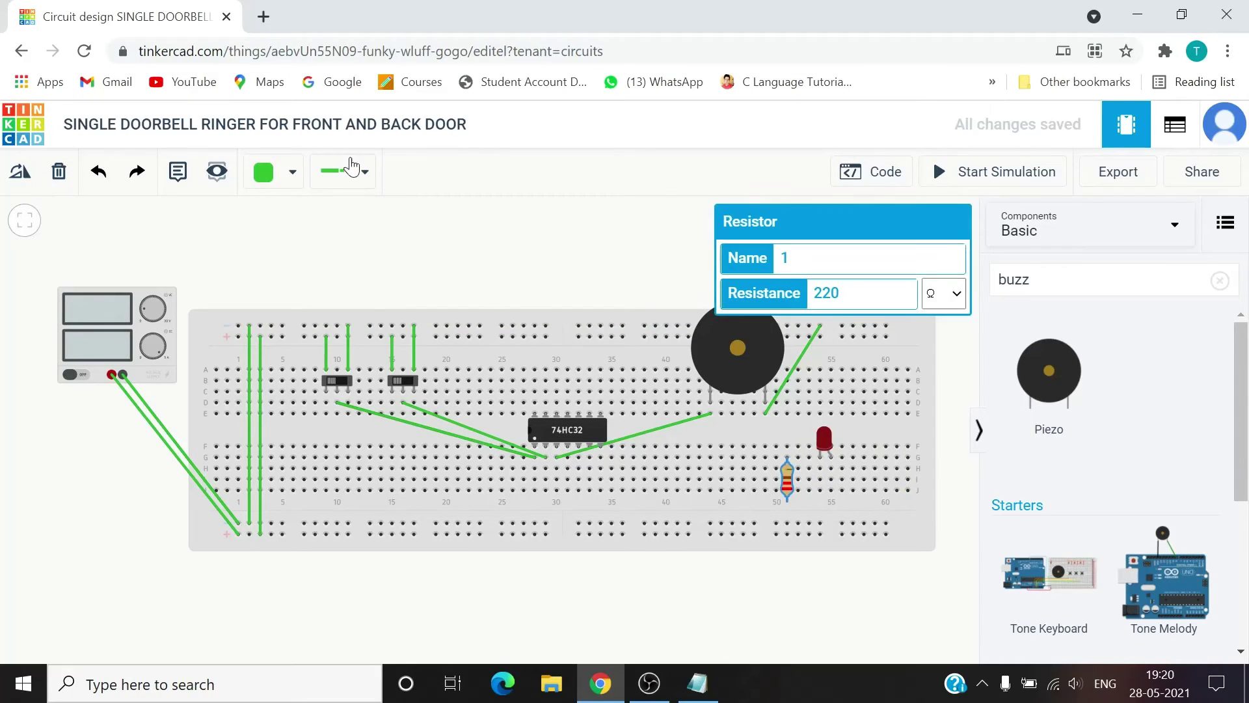
{"action": "left_click", "coordinate": [16, 177]}
{"action": "left_click", "coordinate": [14, 180]}
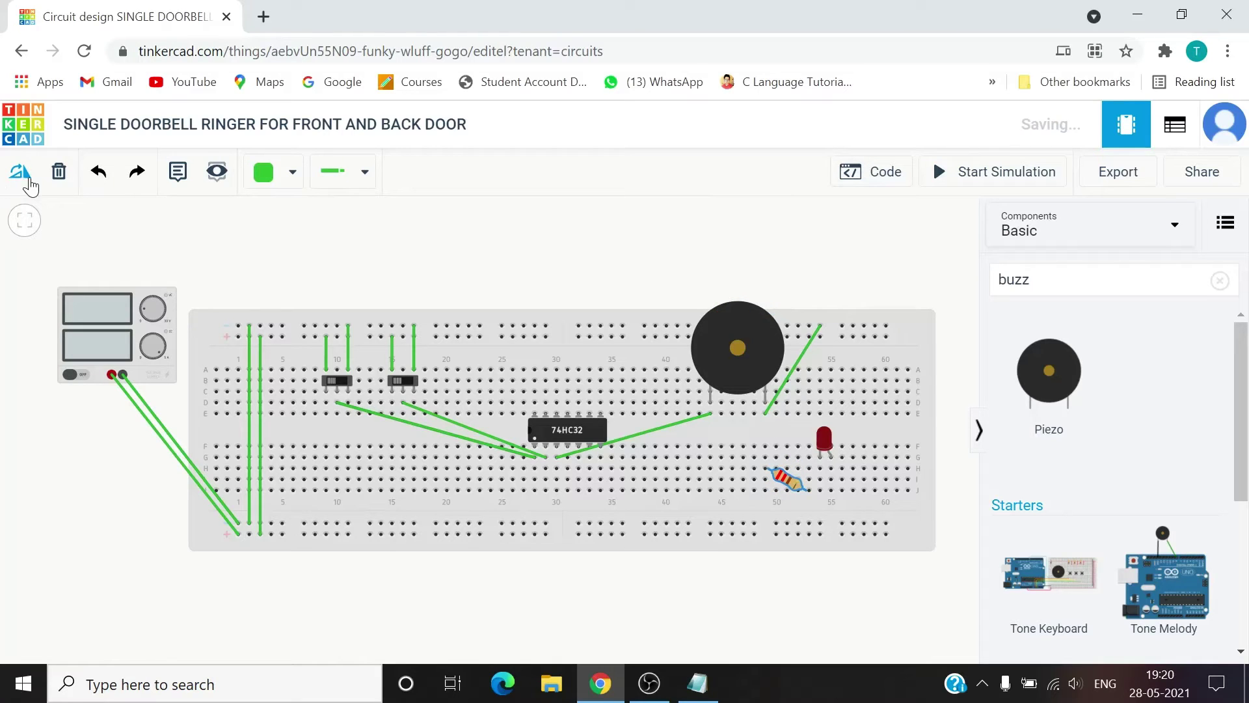
{"action": "left_click", "coordinate": [12, 189]}
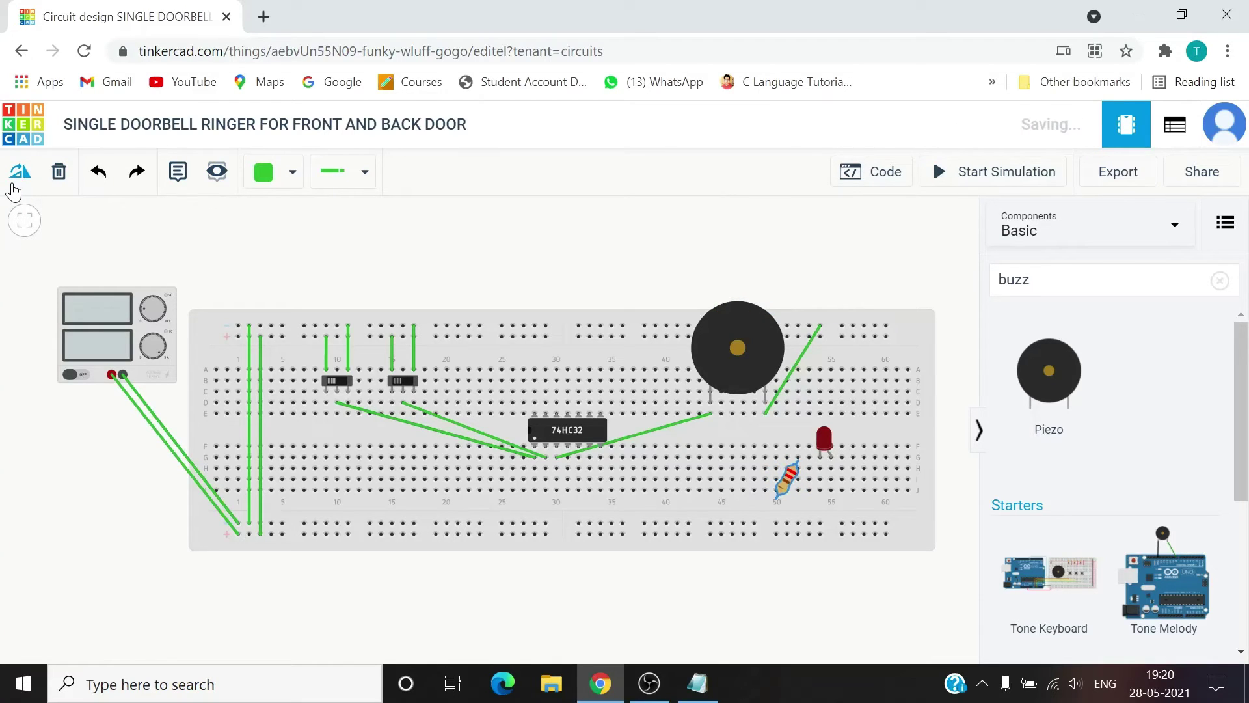
{"action": "left_click", "coordinate": [13, 189]}
{"action": "left_click", "coordinate": [13, 188]}
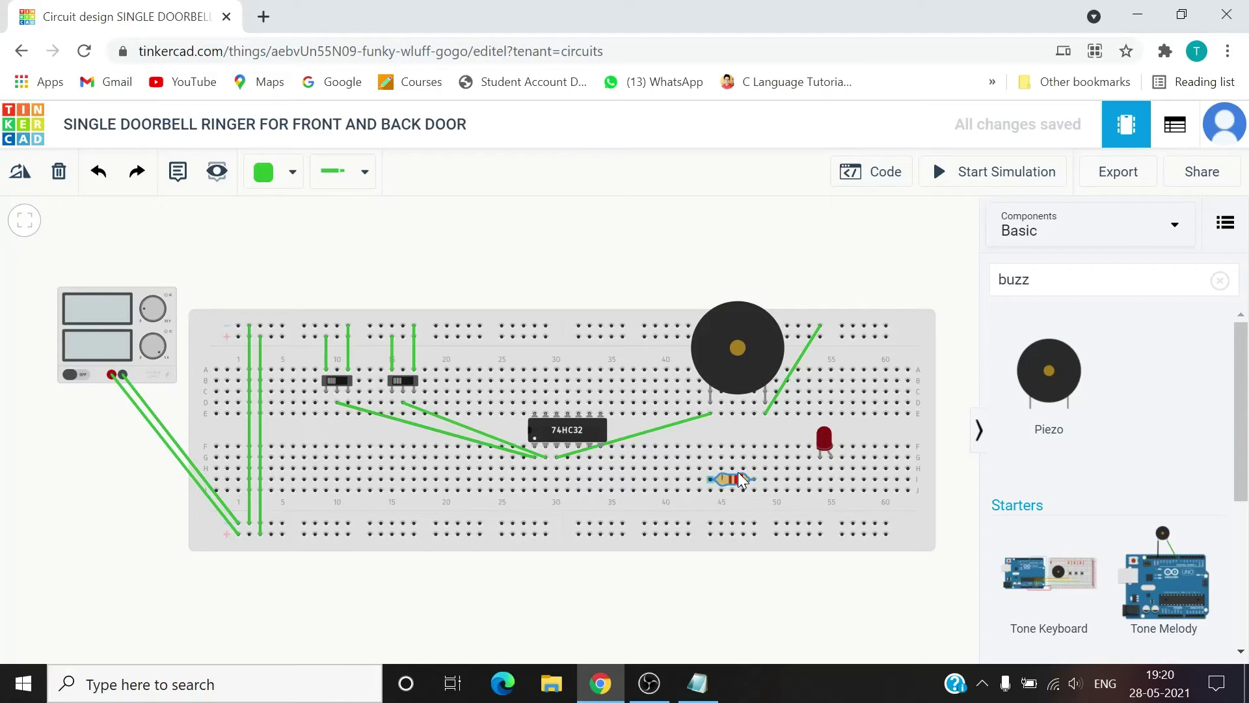
Turn the LED upside down and place it below the resistor with its legs in columns 48 and 49.
{"action": "left_click", "coordinate": [826, 435]}
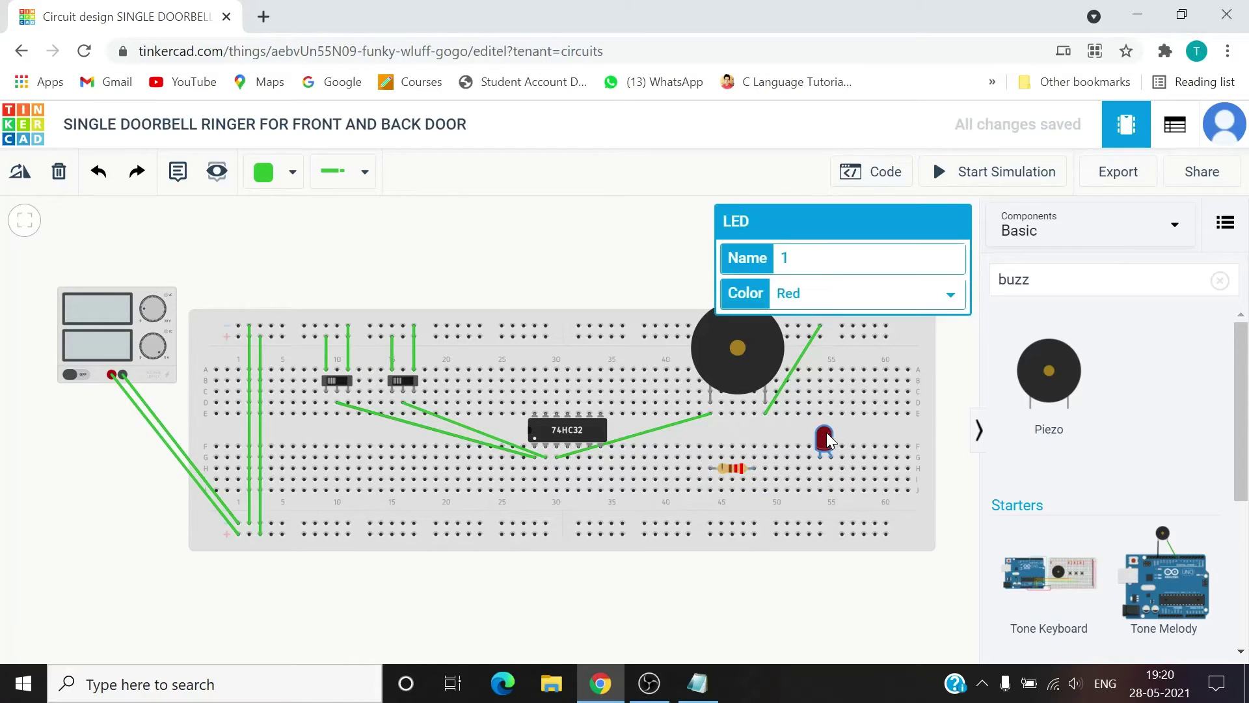
{"action": "left_click", "coordinate": [19, 175]}
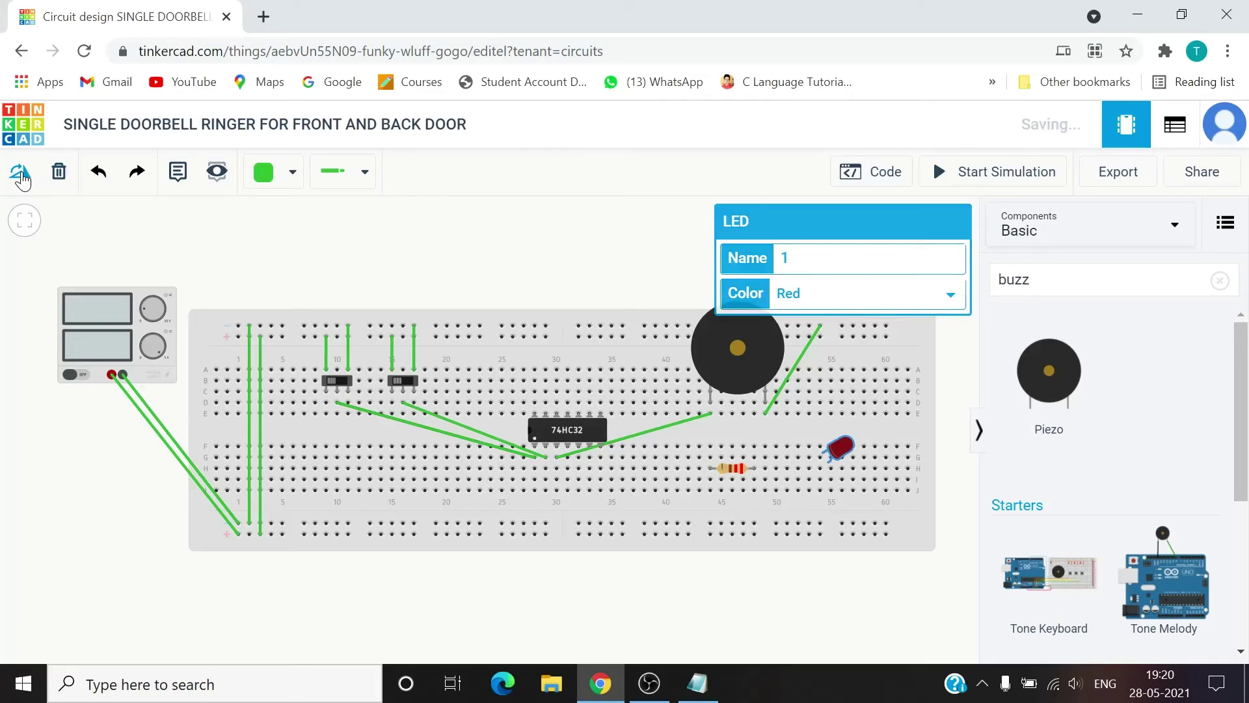
{"action": "left_click", "coordinate": [19, 174]}
{"action": "left_click", "coordinate": [19, 175]}
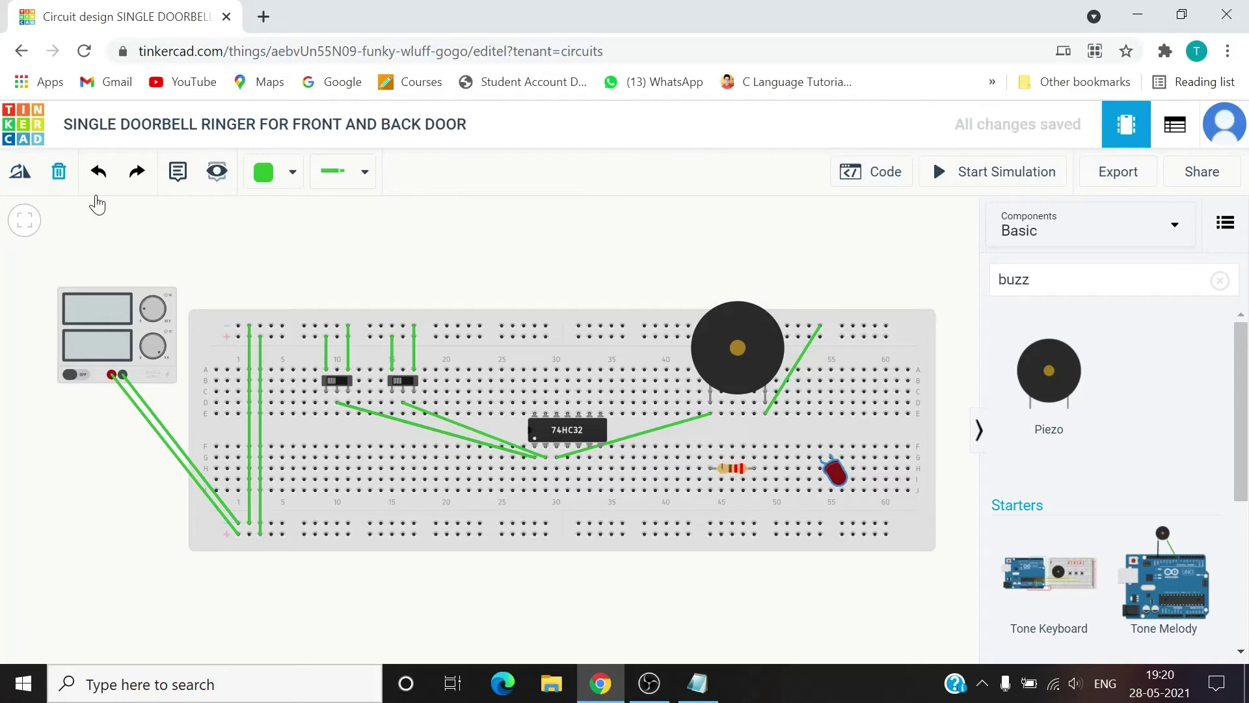
{"action": "left_click", "coordinate": [14, 173]}
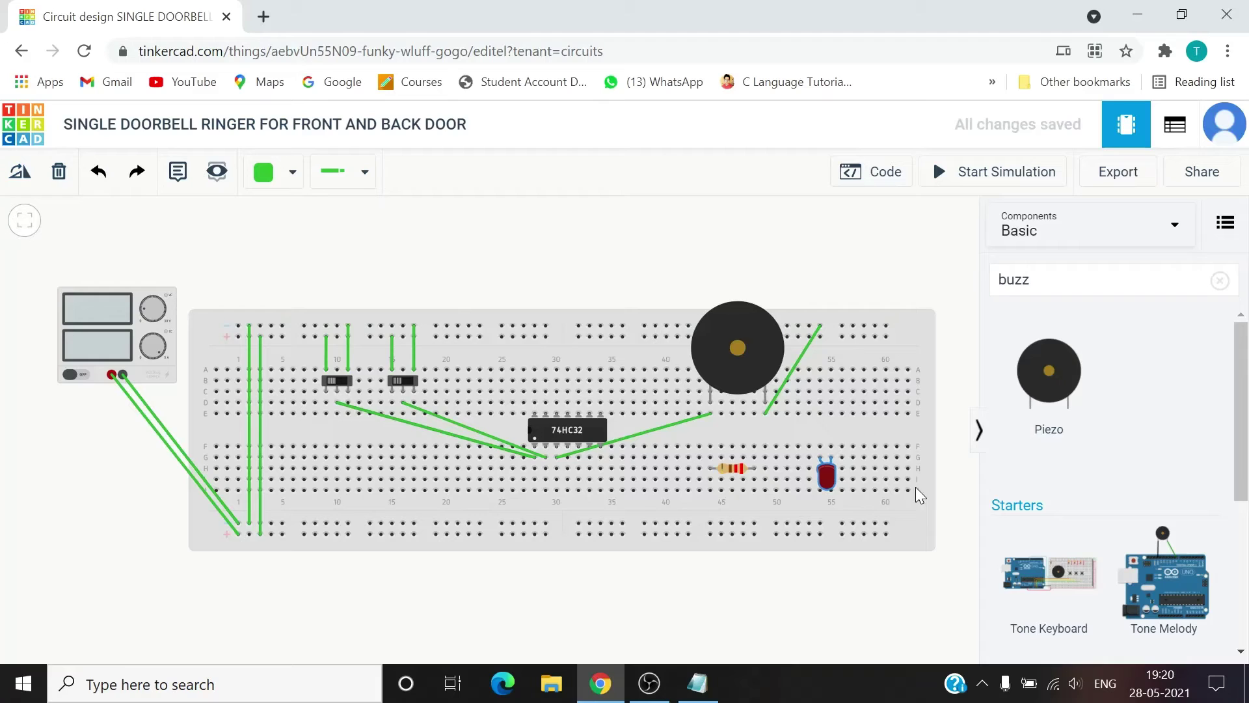
{"action": "left_click_drag", "start_coordinate": [832, 475], "coordinate": [767, 487]}
Wire the 74HC32 output at H30 to H43 beside the resistor, and the LED's column 49 to the upper negative rail.
{"action": "left_click", "coordinate": [555, 467]}
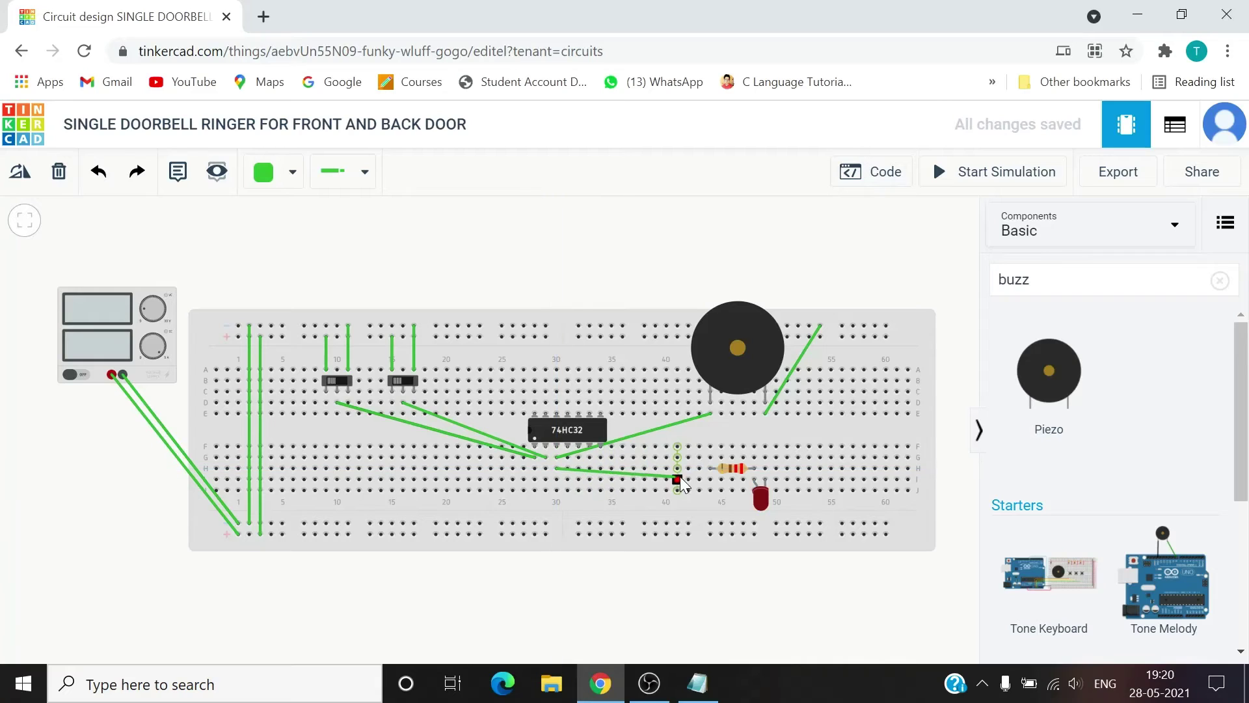
{"action": "left_click", "coordinate": [696, 471]}
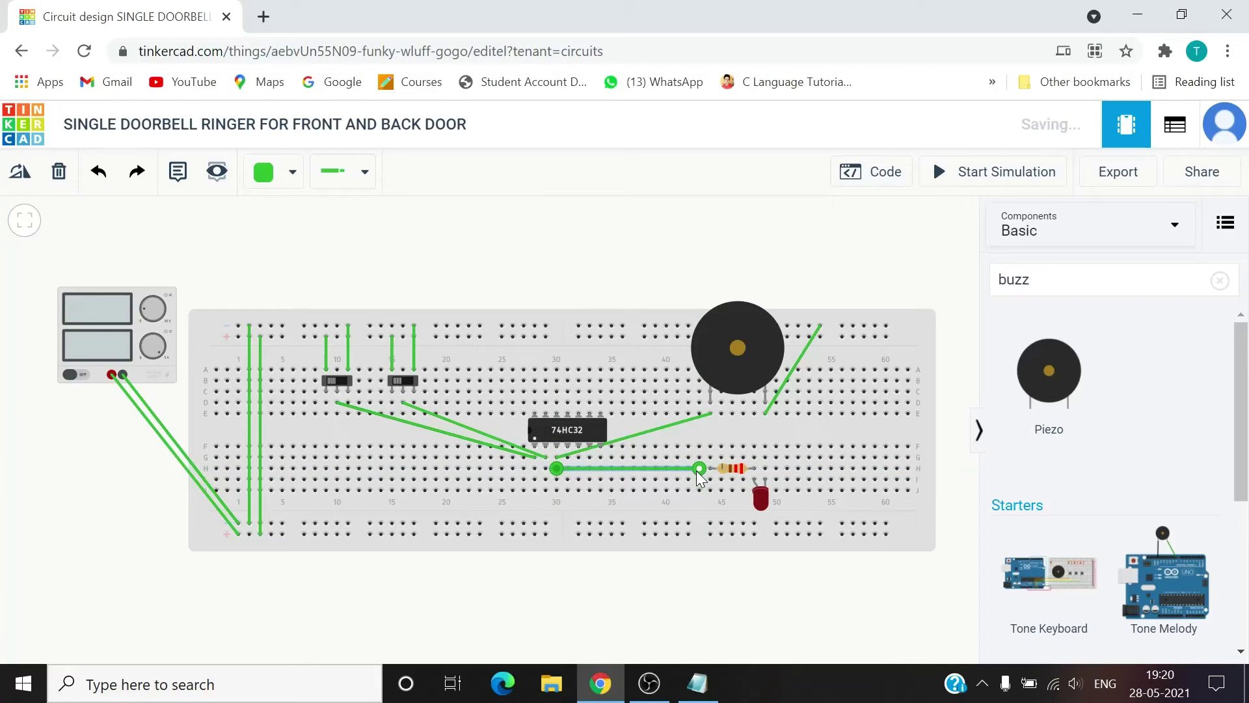
{"action": "left_click", "coordinate": [767, 467]}
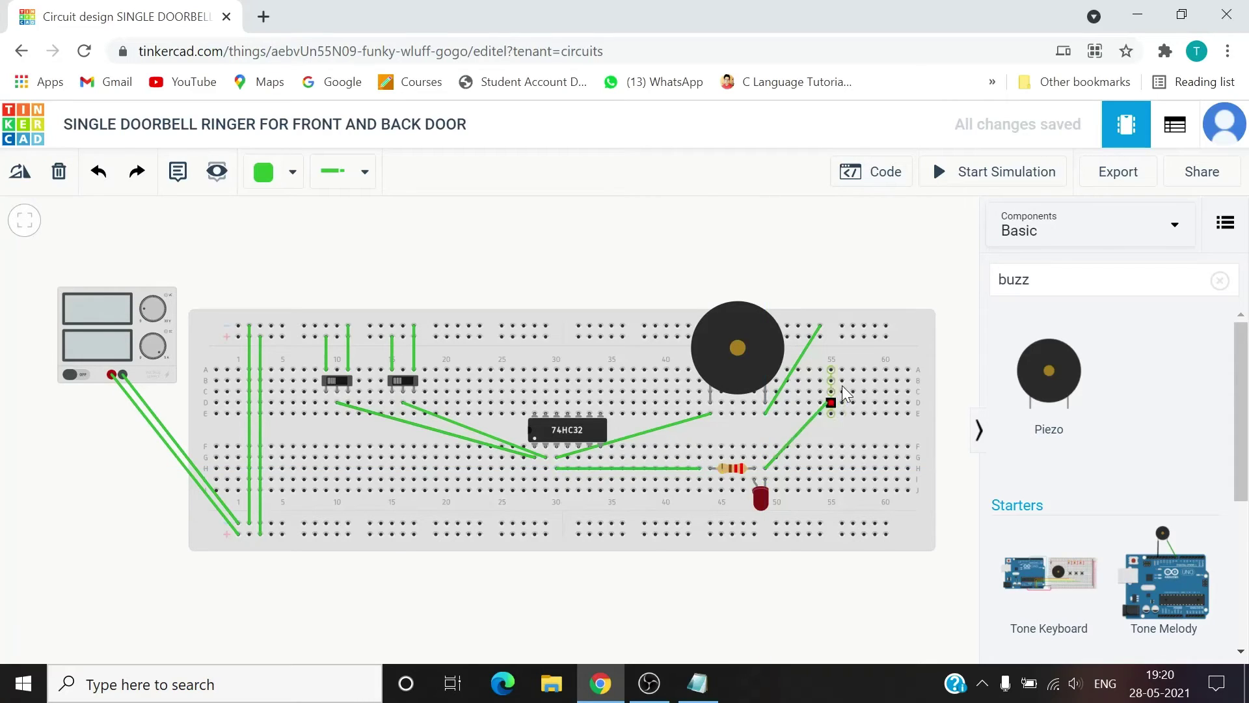
{"action": "left_click", "coordinate": [854, 324]}
{"action": "left_click", "coordinate": [650, 258]}
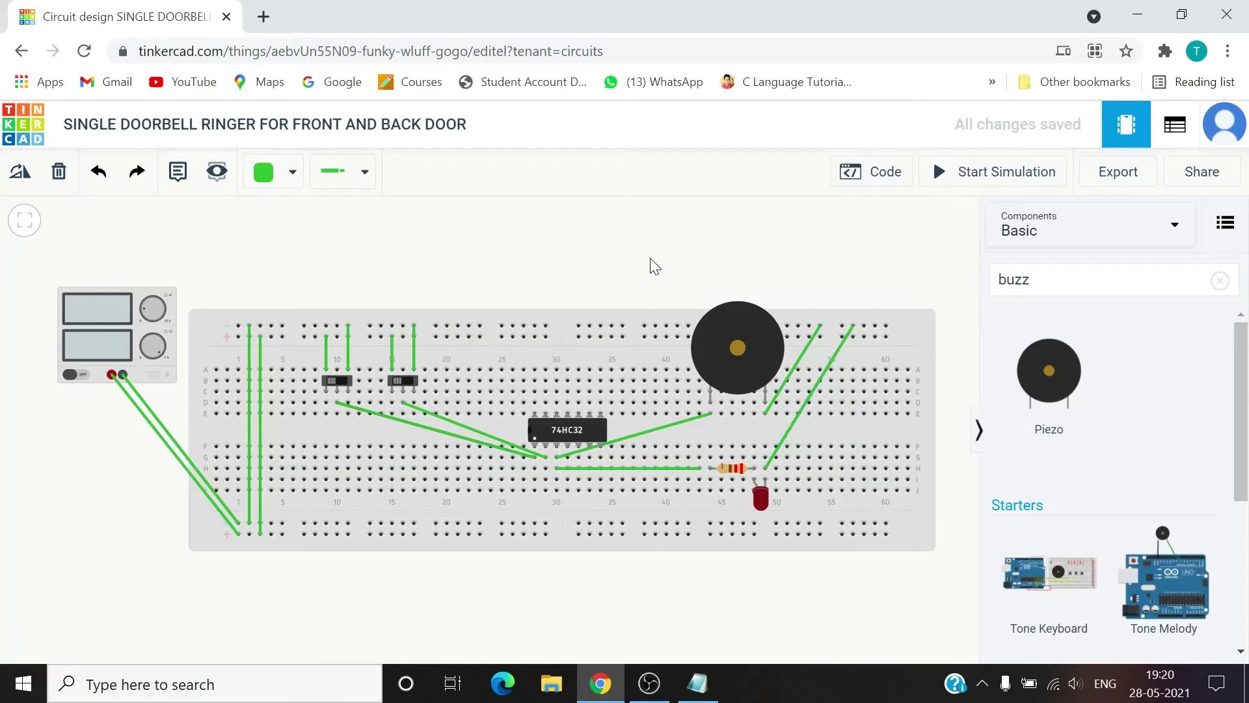
Simulate the circuit, check the 74HC32 chip's status, and stop the simulation.
{"action": "left_click", "coordinate": [955, 179]}
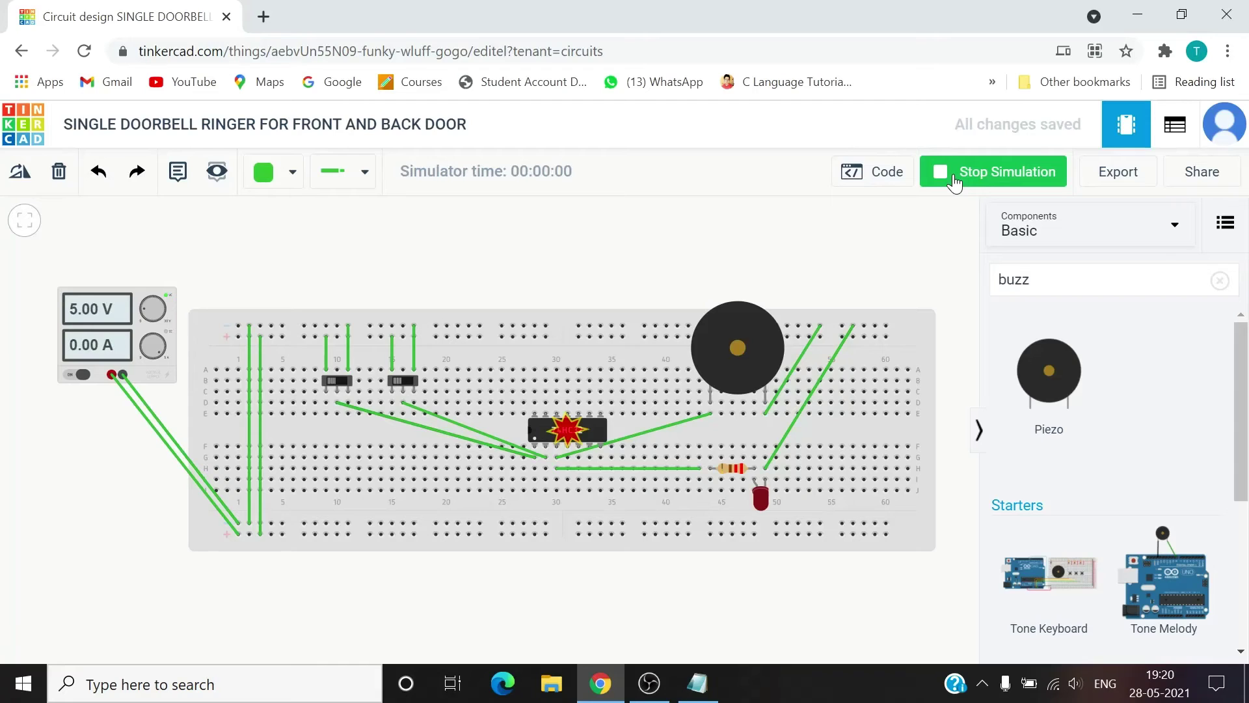
{"action": "mouse_move", "coordinate": [567, 432]}
{"action": "left_click", "coordinate": [964, 174]}
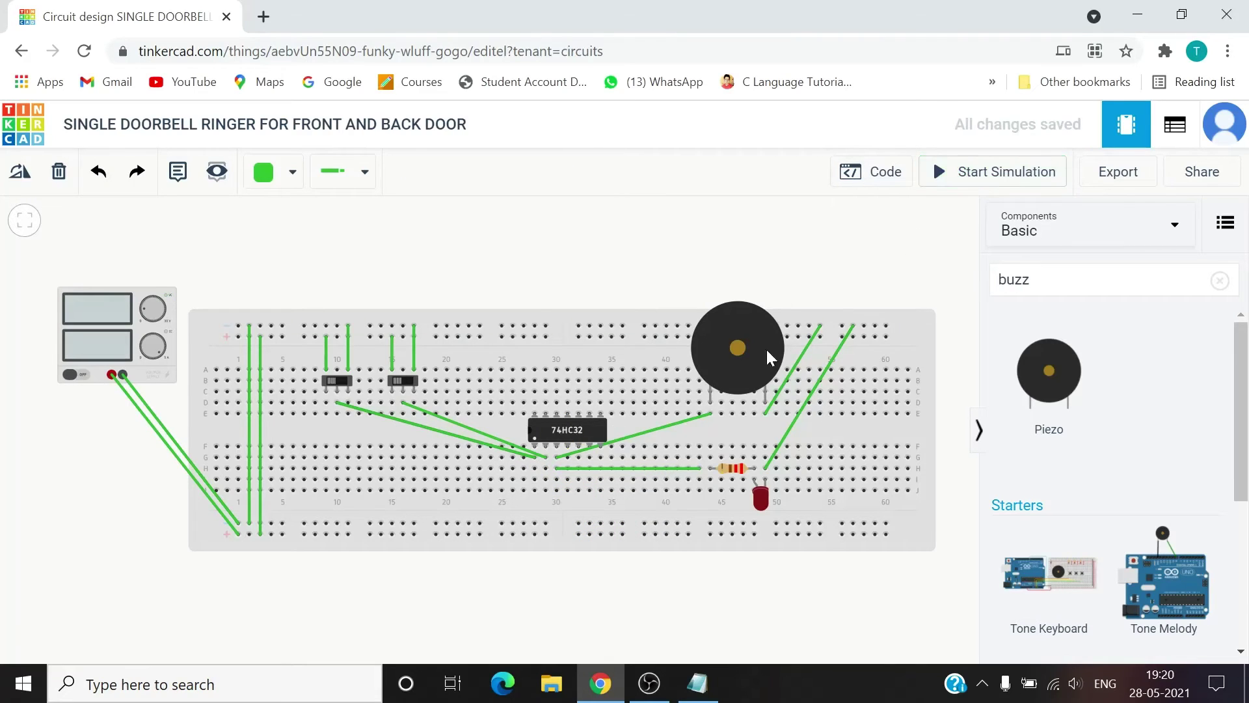
Power the 74HC32 by wiring column 28 to the upper positive rail and column 34 to the lower negative rail.
{"action": "left_click", "coordinate": [533, 400]}
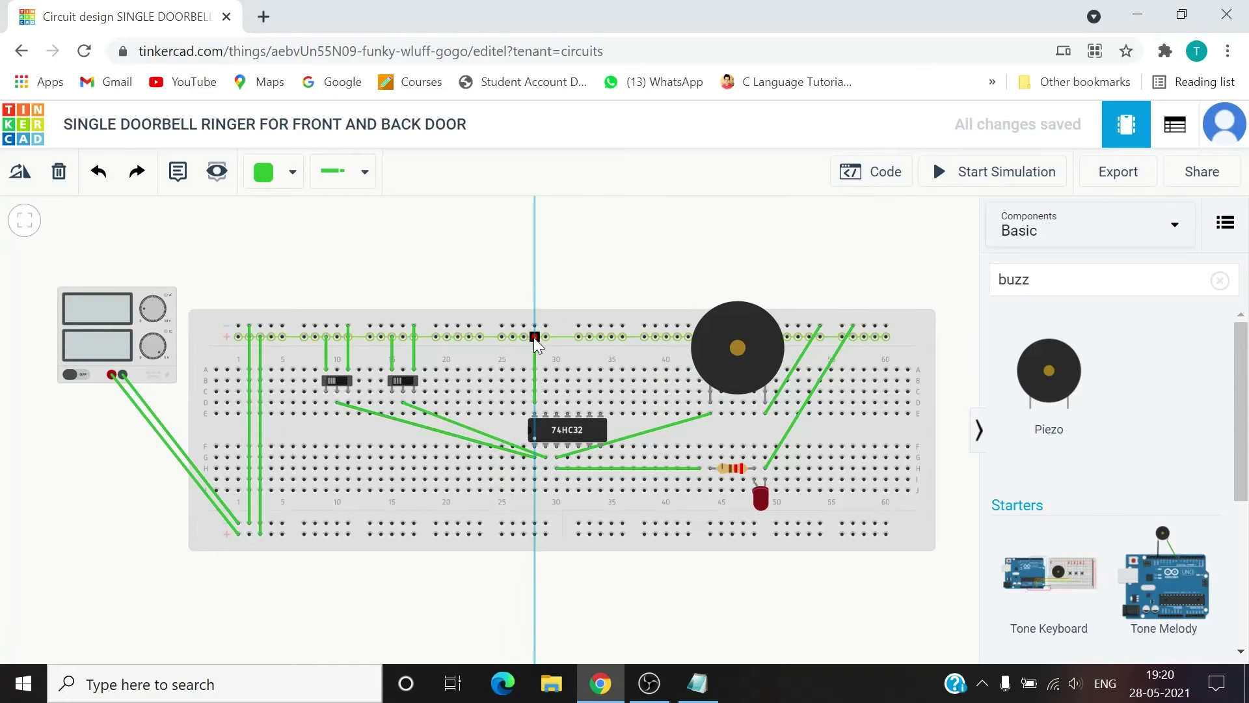
{"action": "left_click", "coordinate": [535, 337]}
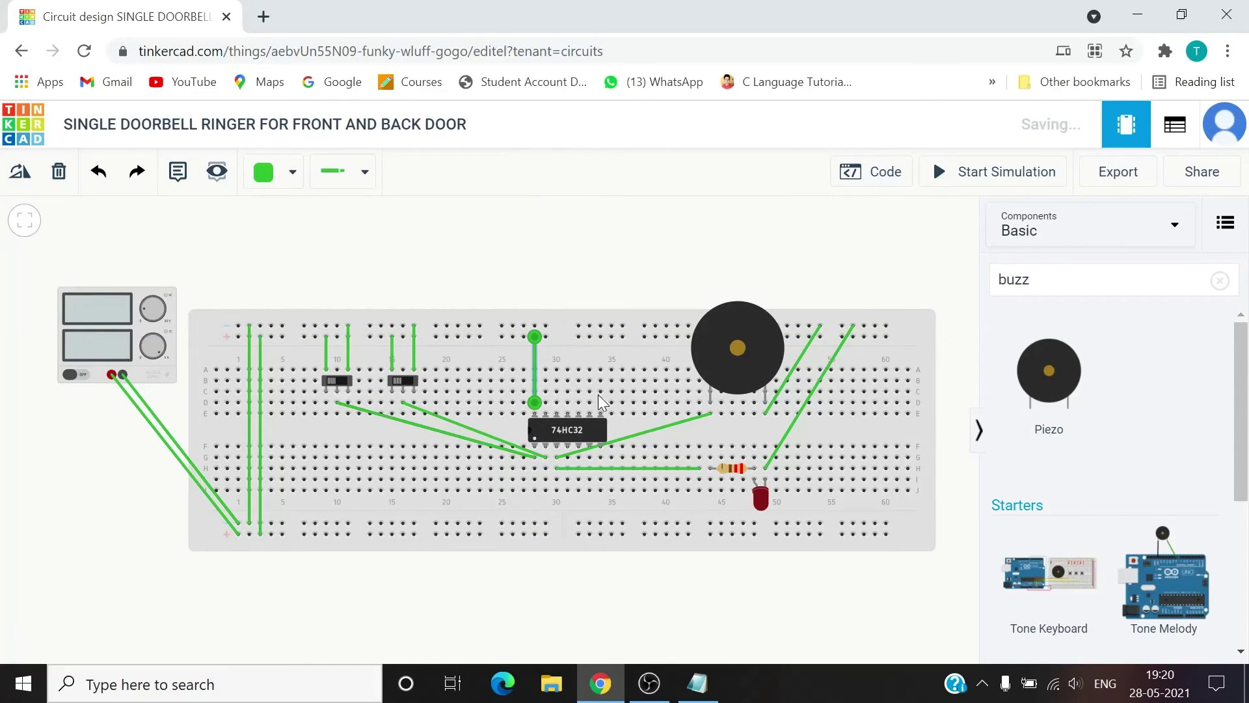
{"action": "left_click", "coordinate": [600, 457]}
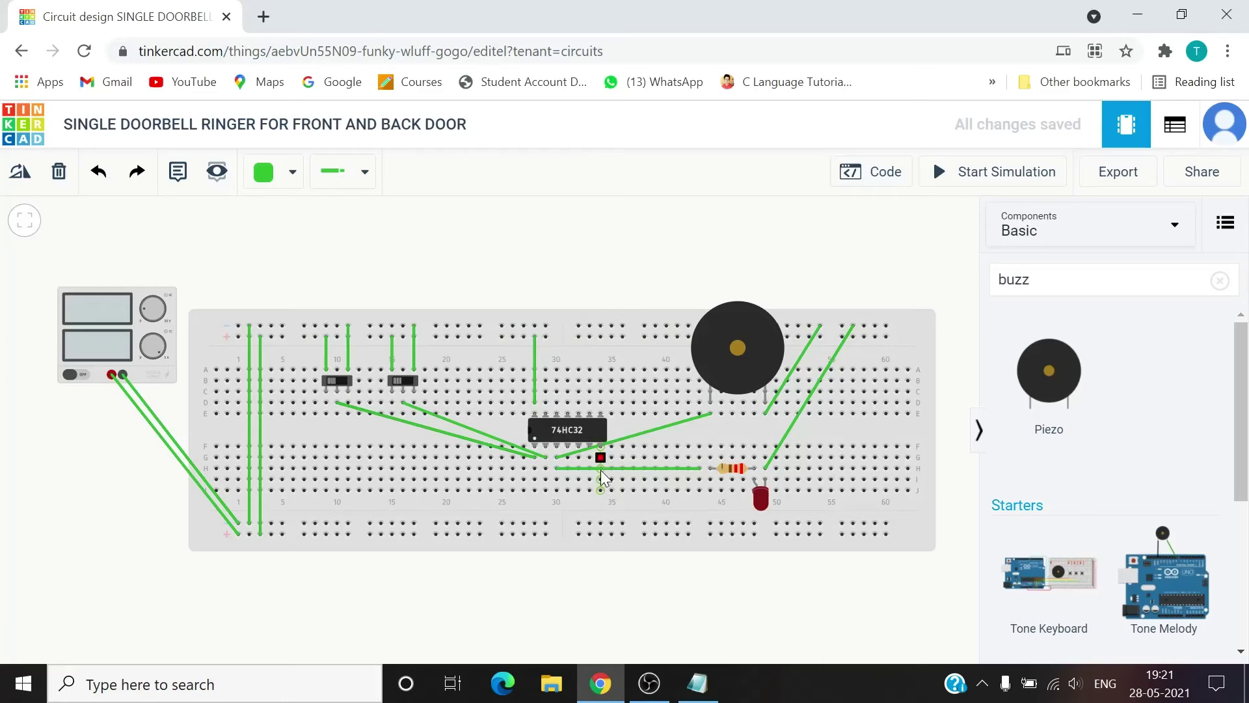
{"action": "left_click", "coordinate": [600, 522]}
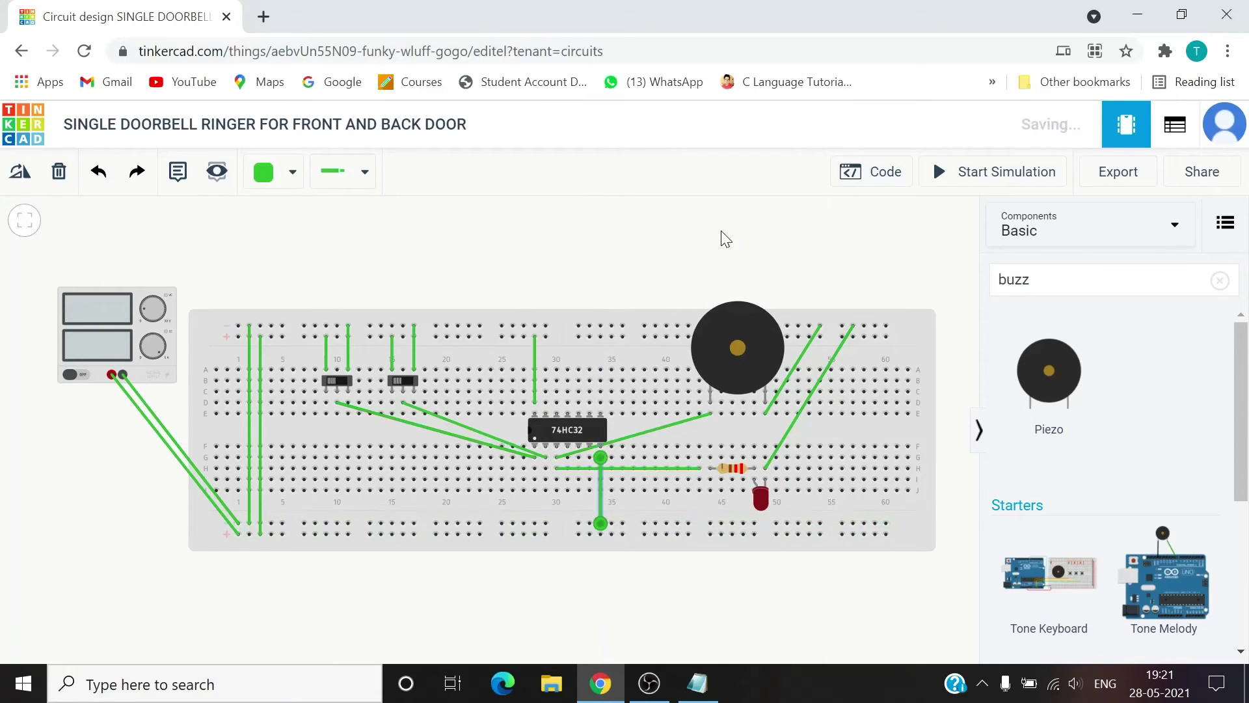
{"action": "left_click", "coordinate": [688, 299]}
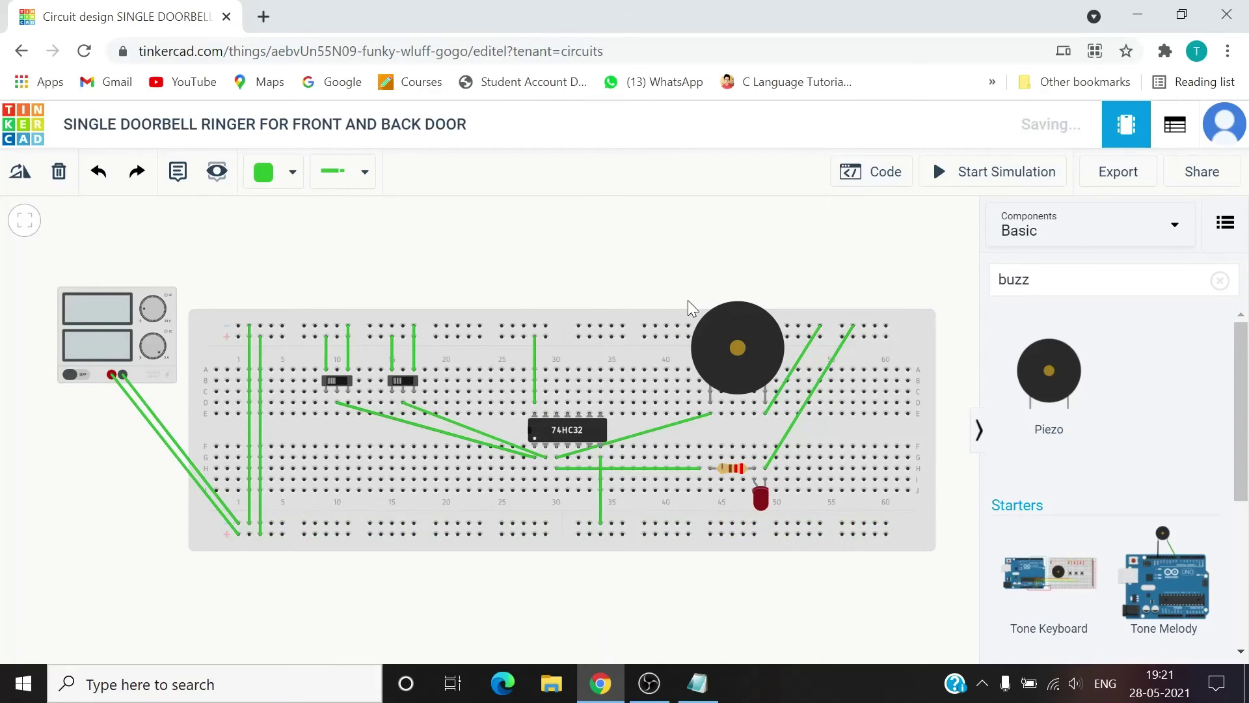
Start the simulation to test the doorbell circuit with the OR gate chip powered.
{"action": "left_click", "coordinate": [970, 169]}
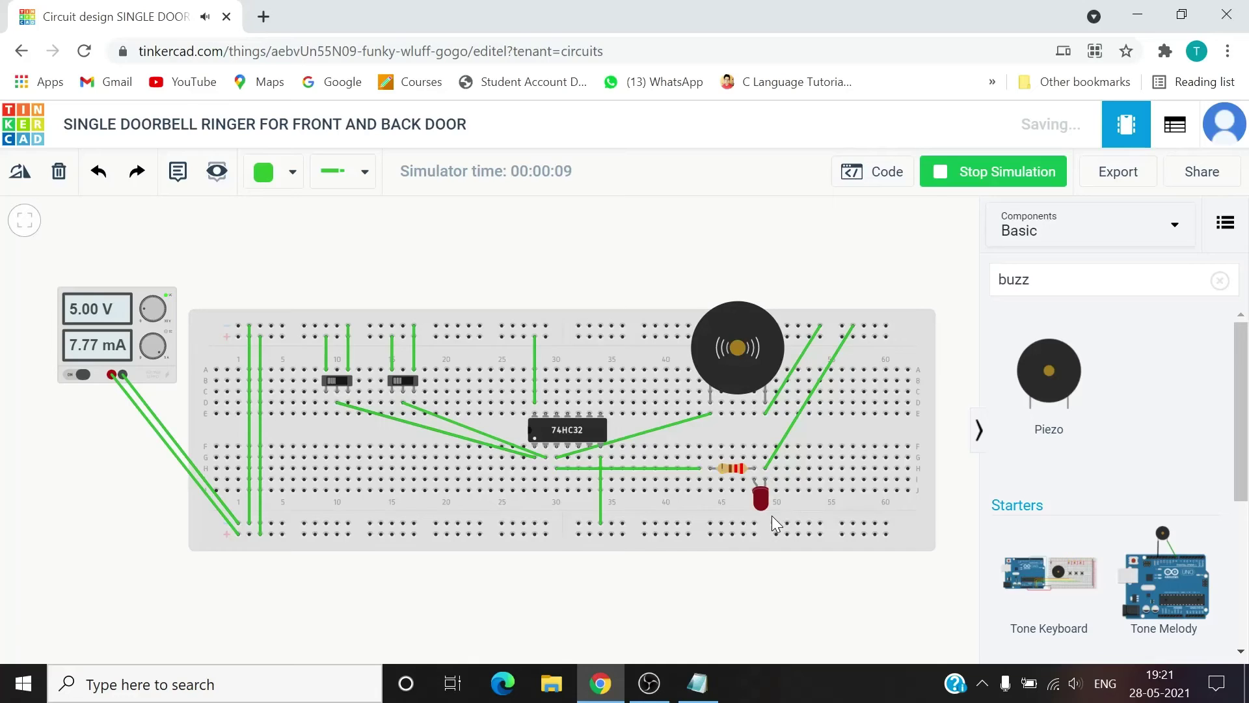
Toggle slideswitches 1 and 2 in the running simulation to test the LED and piezo, and stop the simulation.
{"action": "left_click", "coordinate": [340, 381]}
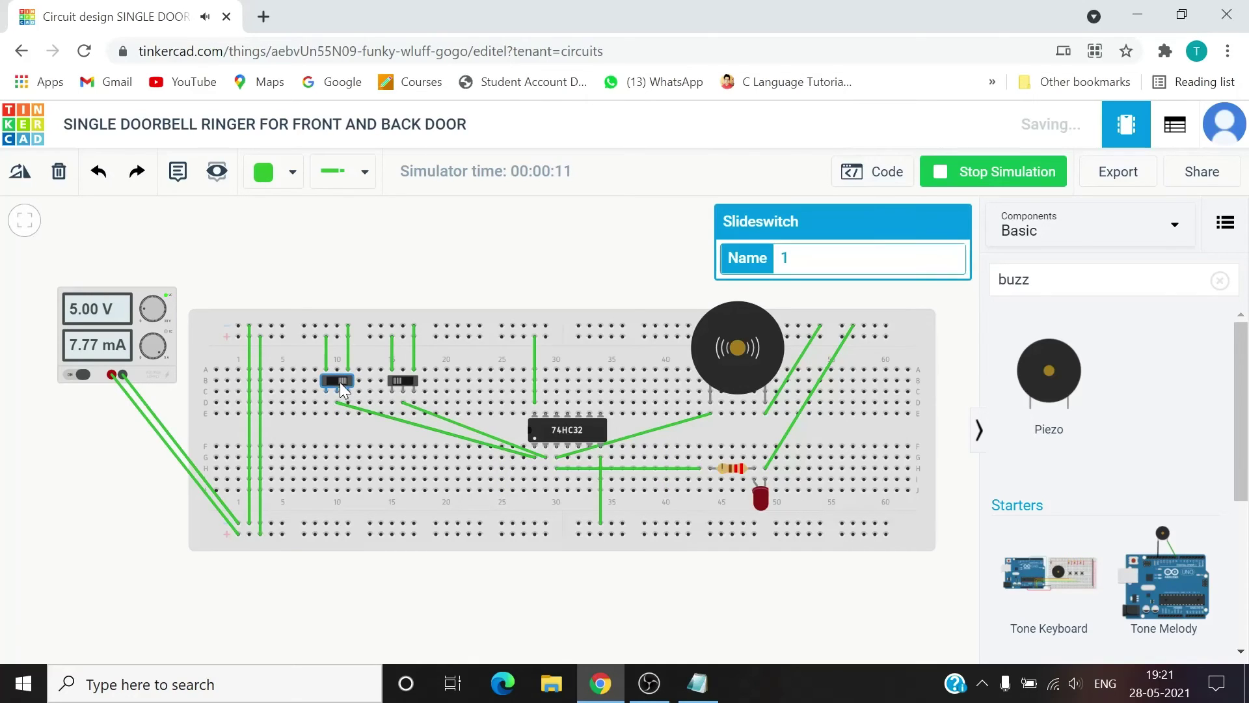
{"action": "left_click", "coordinate": [401, 381]}
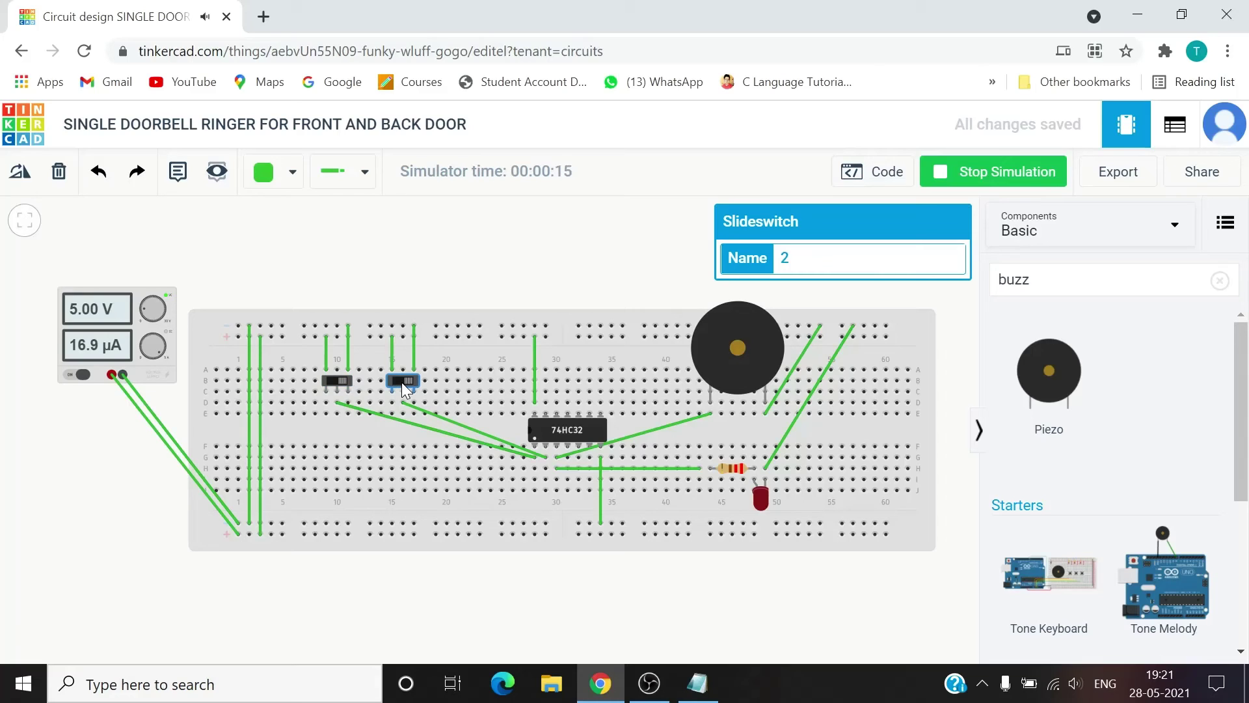
{"action": "left_click", "coordinate": [401, 379]}
{"action": "left_click", "coordinate": [401, 379]}
{"action": "left_click", "coordinate": [1010, 176]}
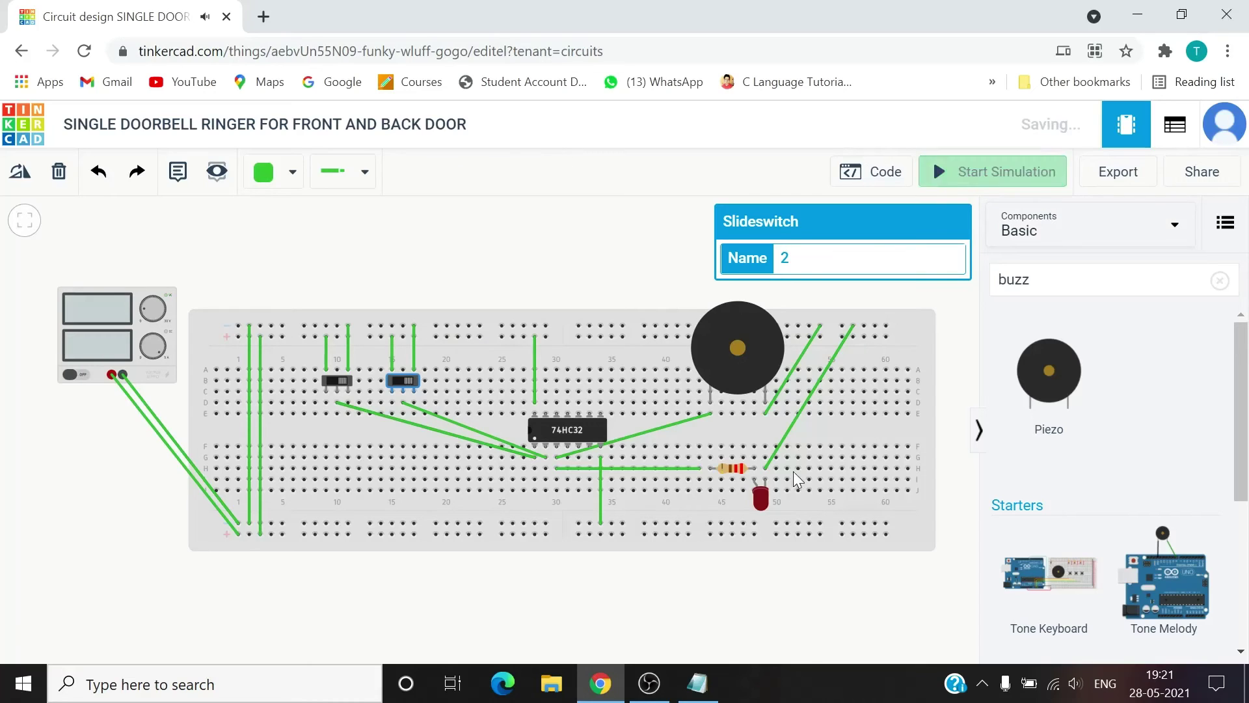
Move the lower end of the LED's negative rail wire from H49 onto the LED's cathode at I49.
{"action": "left_click", "coordinate": [761, 498]}
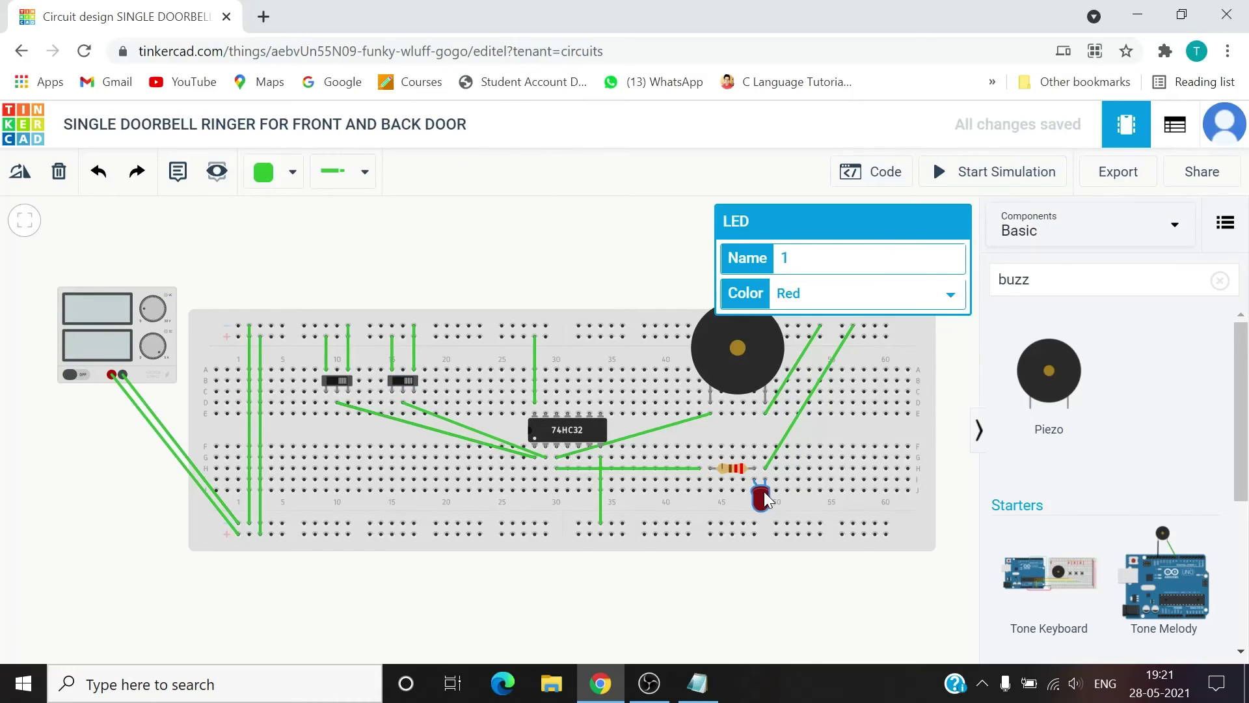
{"action": "left_click", "coordinate": [641, 263]}
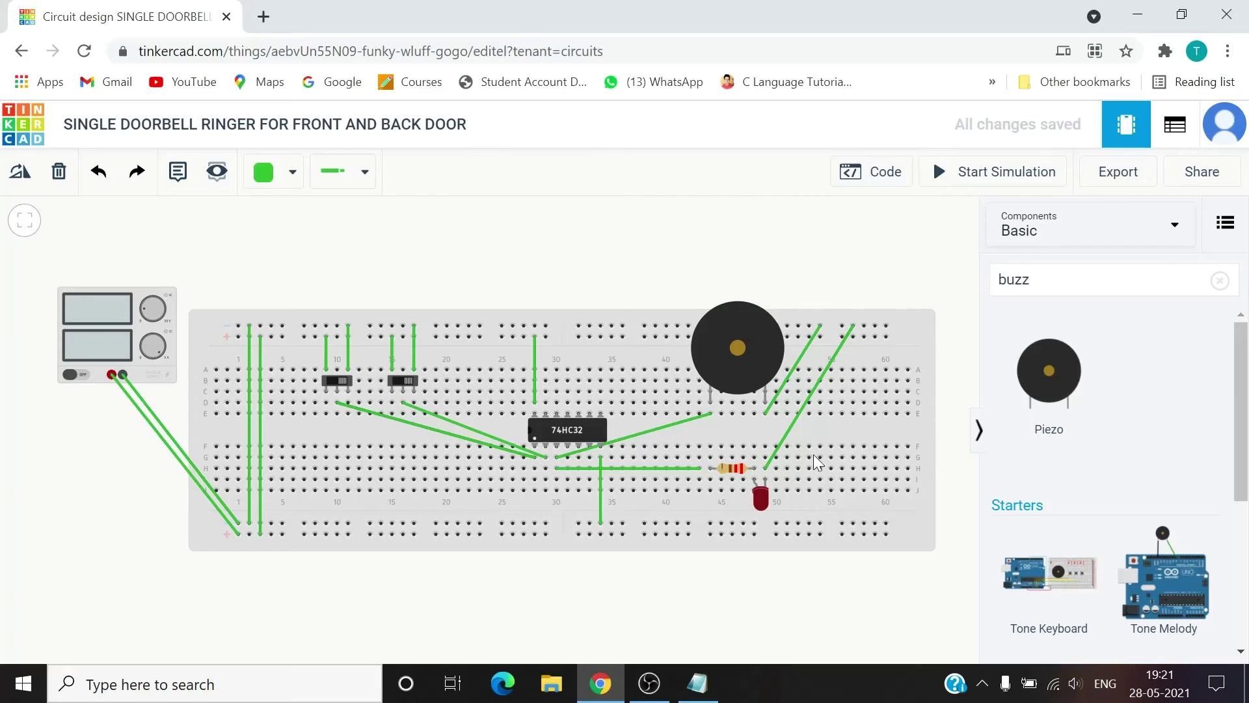
{"action": "left_click", "coordinate": [767, 464]}
{"action": "left_click_drag", "start_coordinate": [766, 471], "coordinate": [767, 476]}
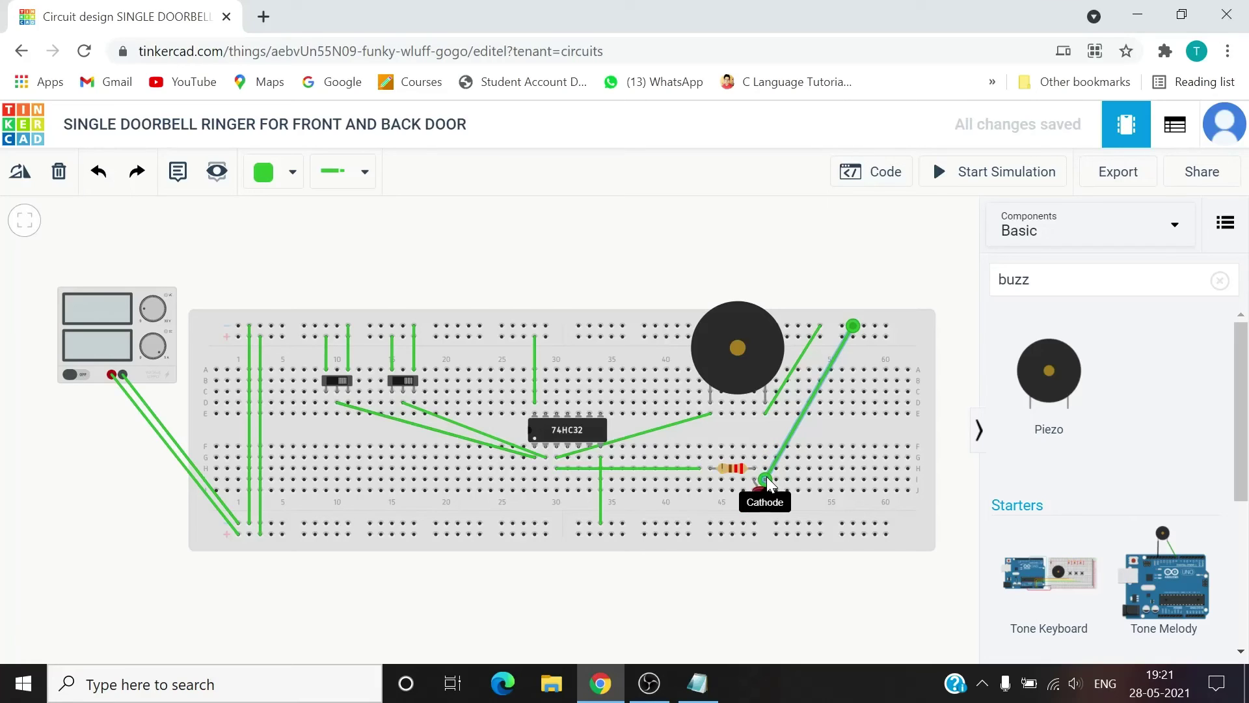
{"action": "left_click", "coordinate": [838, 281]}
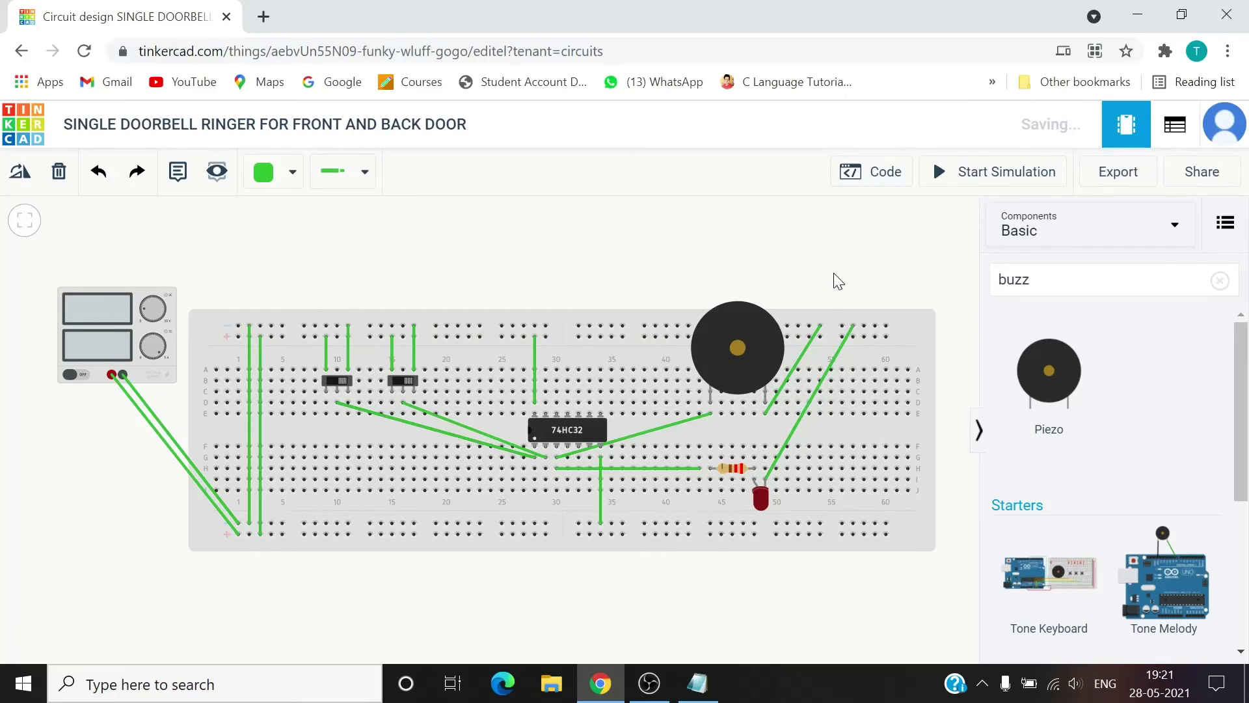
Simulate the circuit, toggle slideswitch 2 on and off to test the LED, and stop the simulation.
{"action": "left_click", "coordinate": [956, 173]}
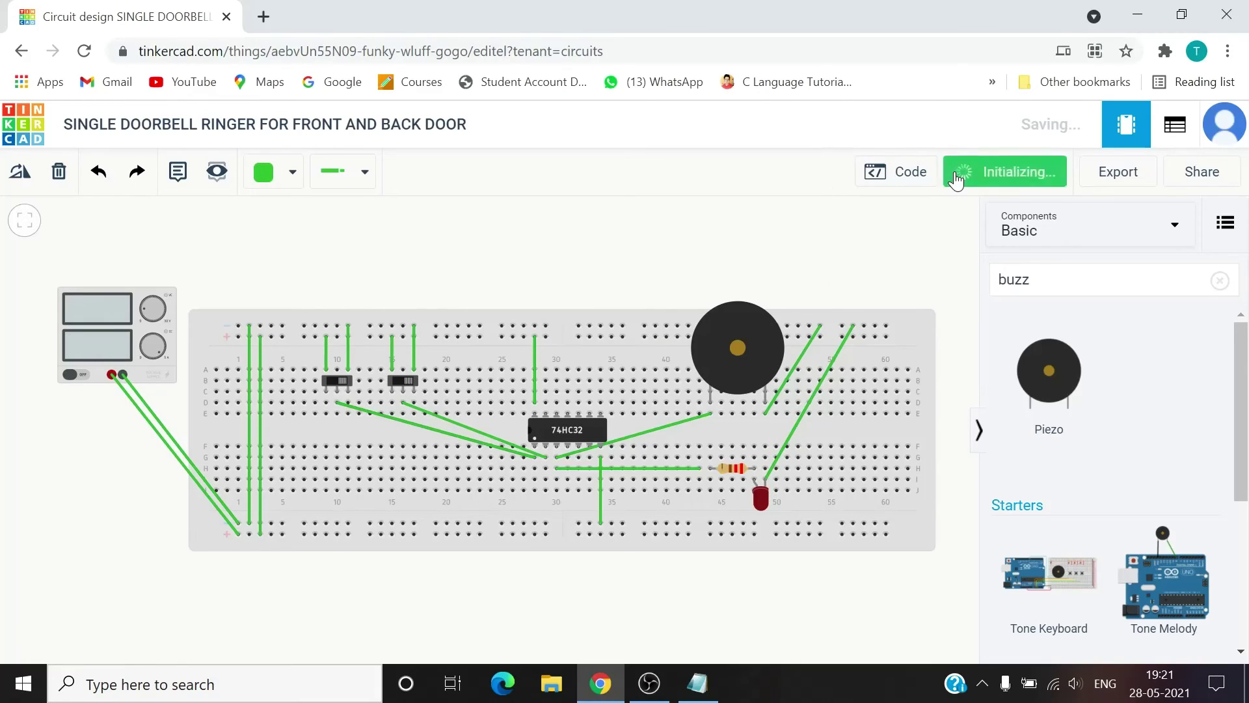
{"action": "left_click", "coordinate": [410, 380]}
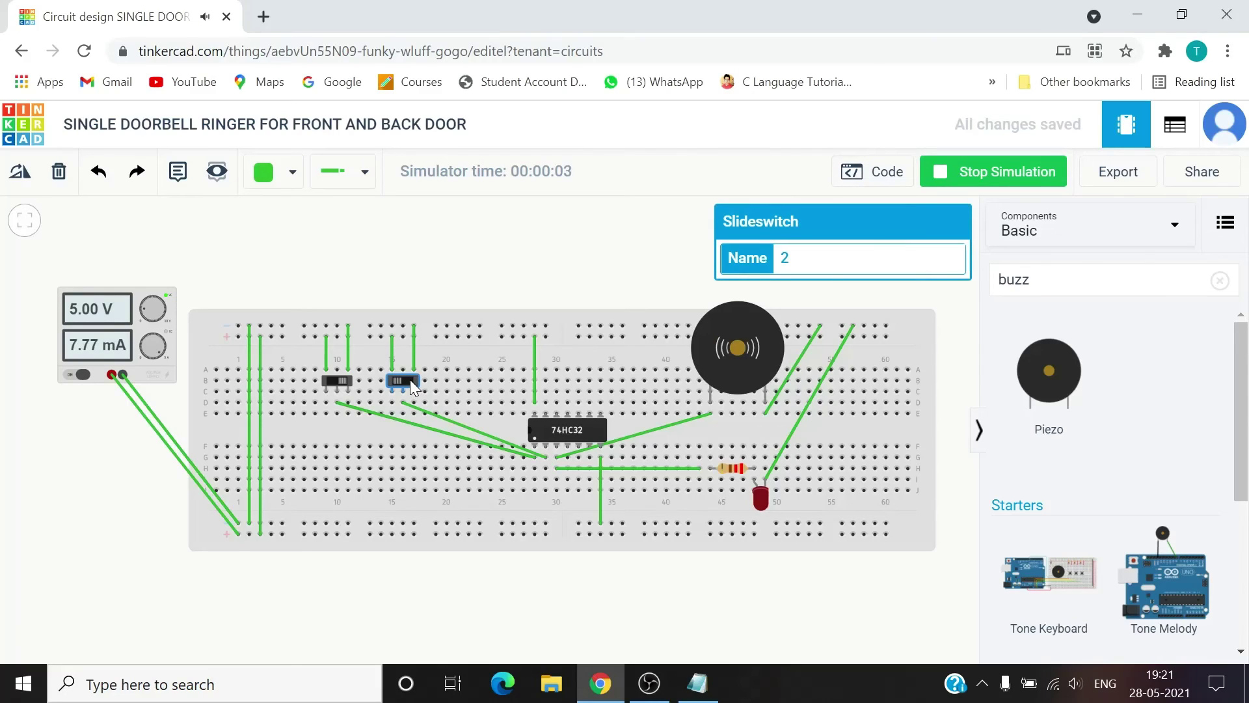
{"action": "left_click", "coordinate": [410, 380]}
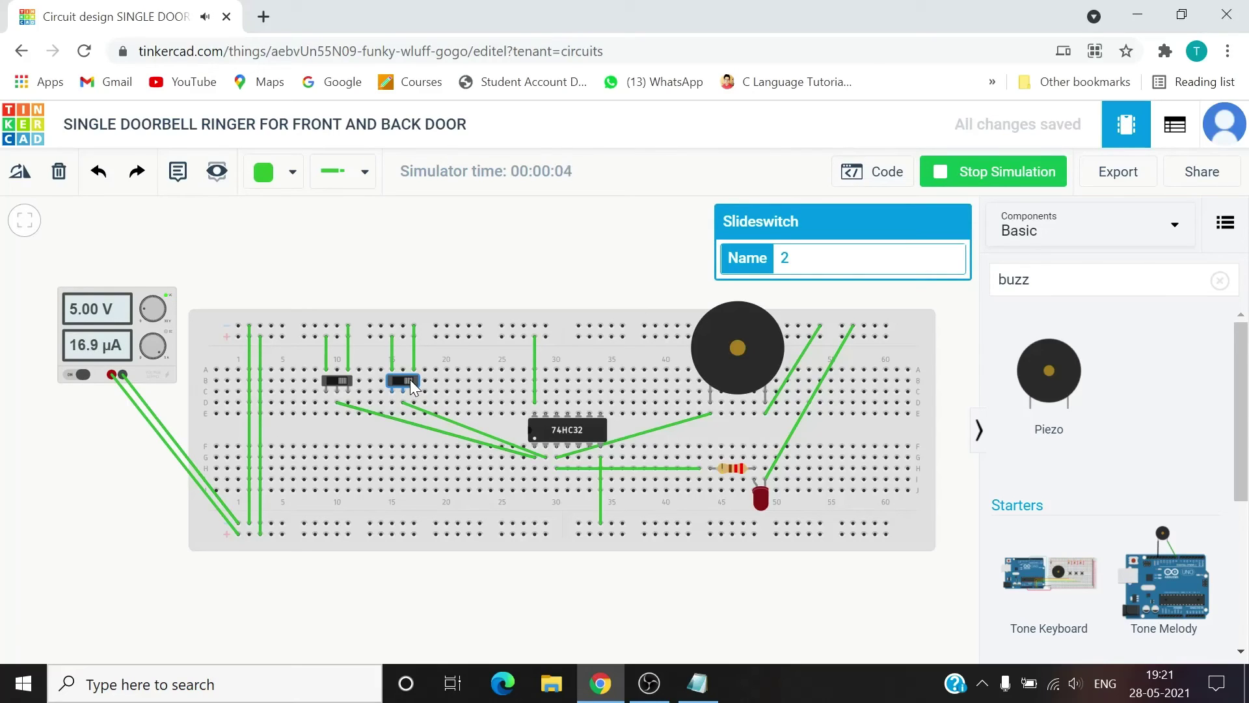
{"action": "left_click", "coordinate": [972, 179]}
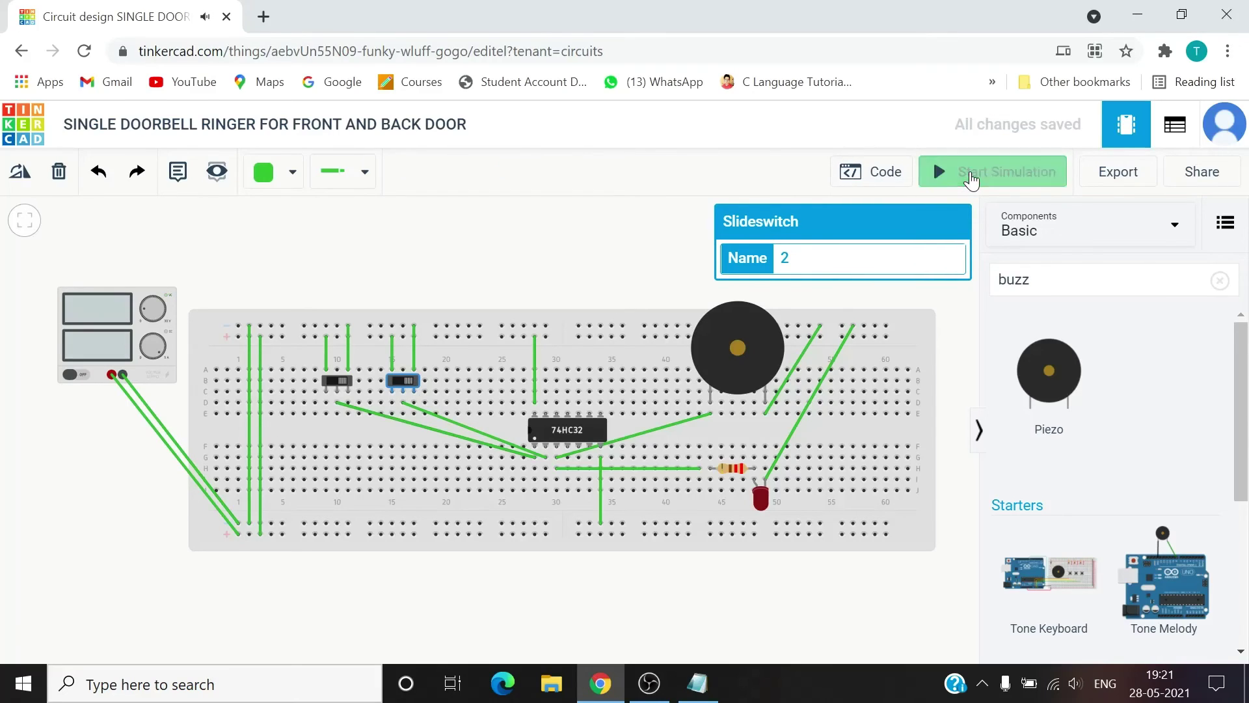
{"action": "left_click", "coordinate": [789, 586]}
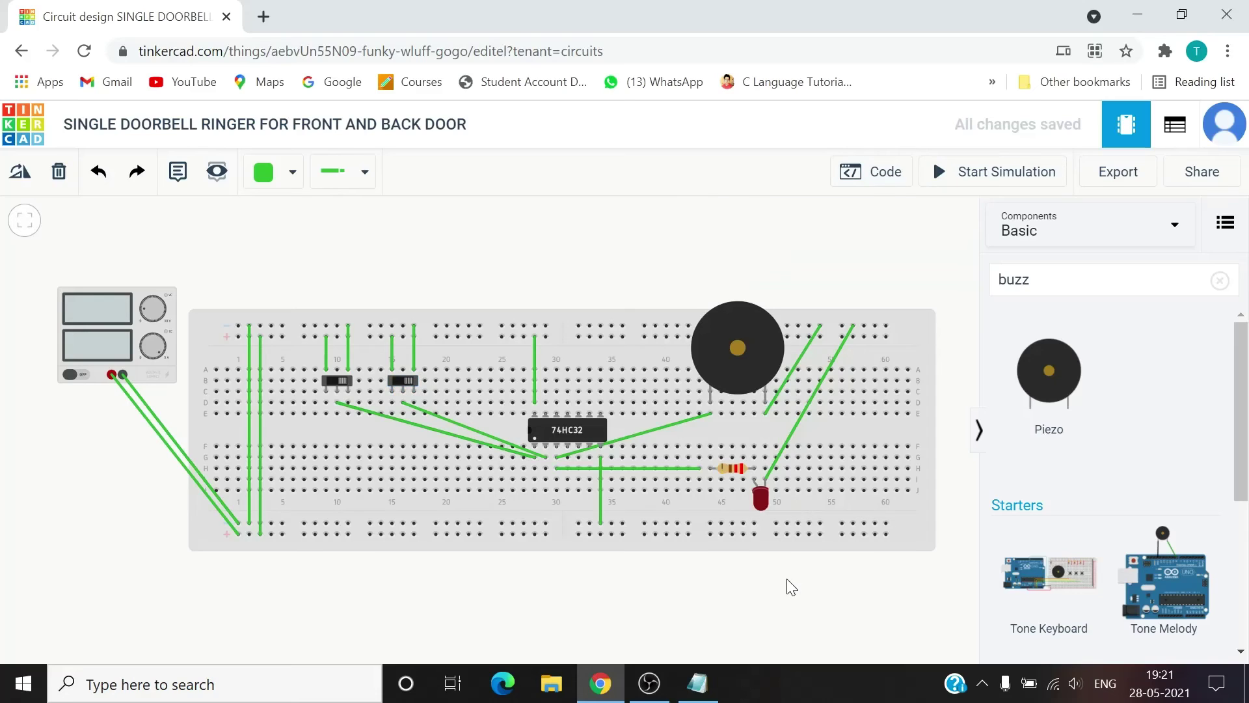
Move the resistor-side end of the 74HC32 output wire from H43 to I44, in the resistor's column.
{"action": "left_click", "coordinate": [700, 469]}
{"action": "key", "text": "Escape"}
{"action": "left_click", "coordinate": [687, 467]}
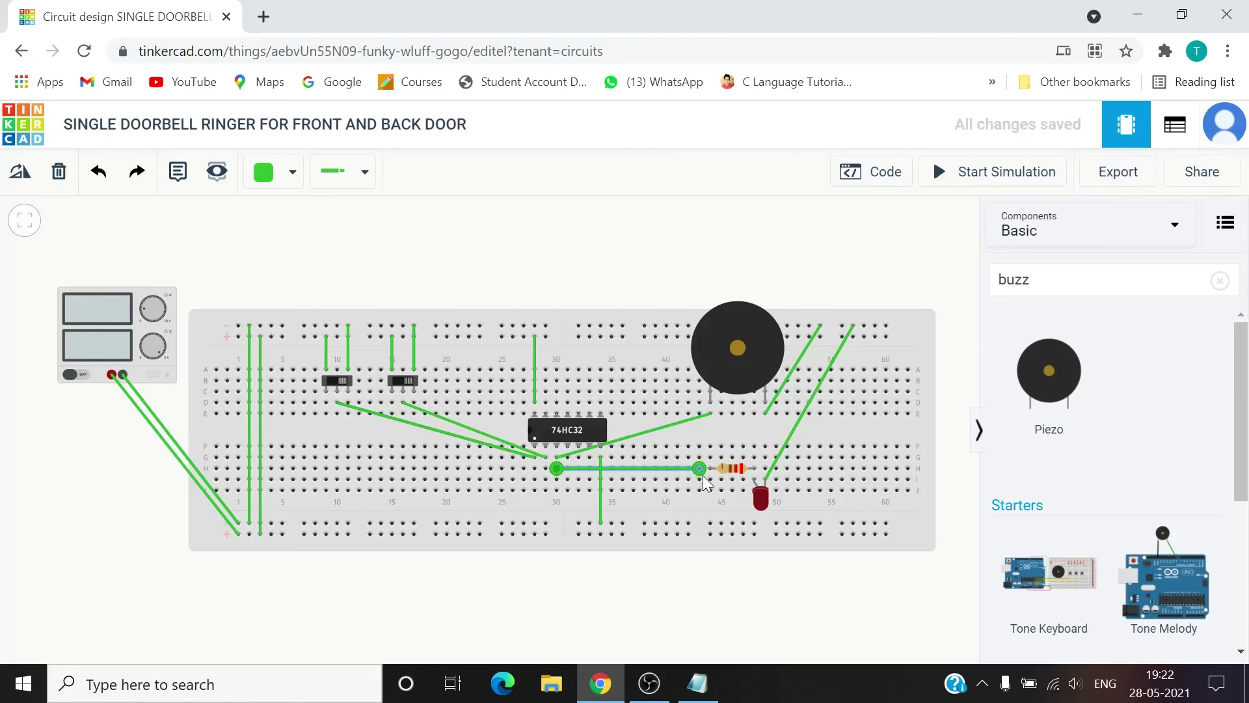
{"action": "left_click_drag", "start_coordinate": [700, 470], "coordinate": [710, 479]}
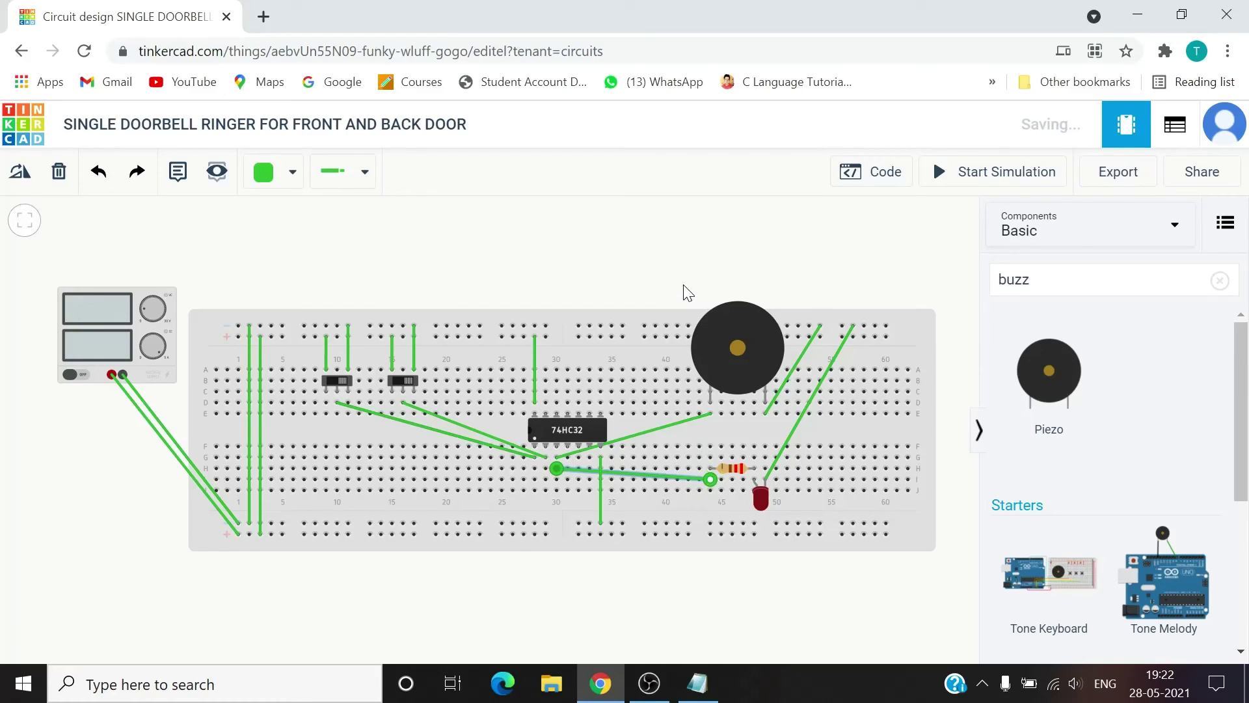
Simulate the rewired doorbell, toggle slideswitches 1 and 2 to test the LED and piezo together, and stop the simulation.
{"action": "left_click", "coordinate": [972, 178]}
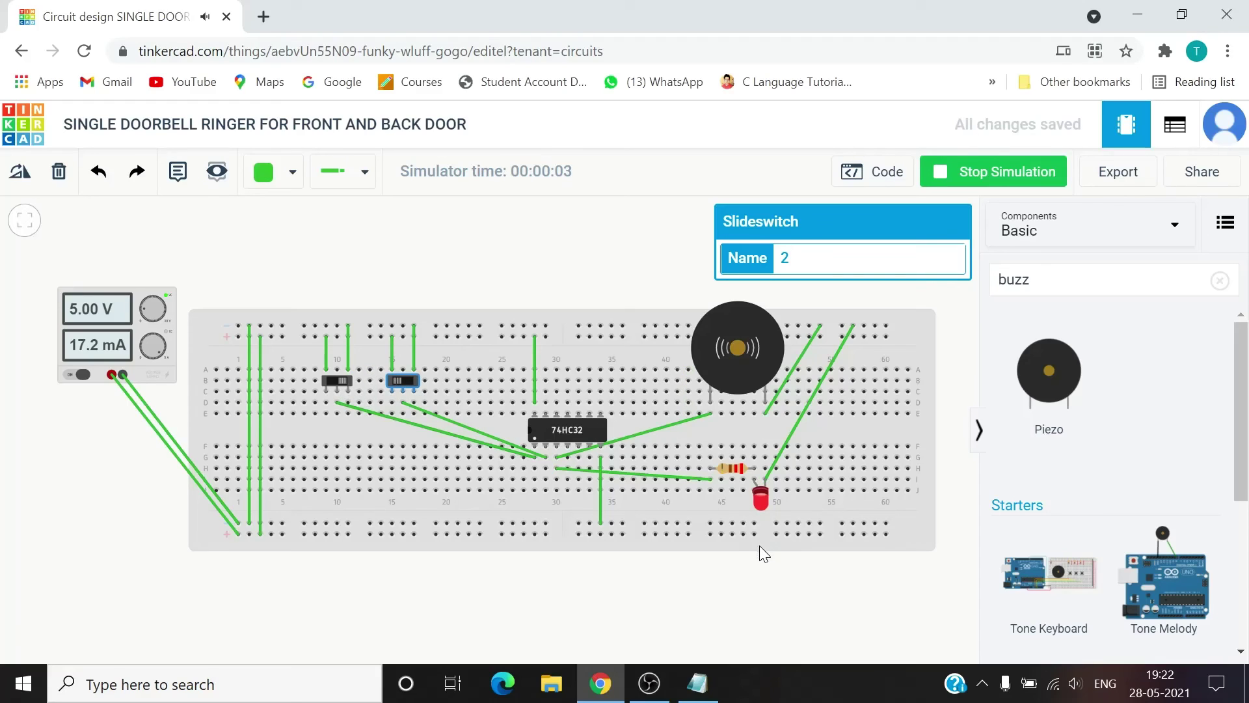
{"action": "left_click", "coordinate": [343, 389]}
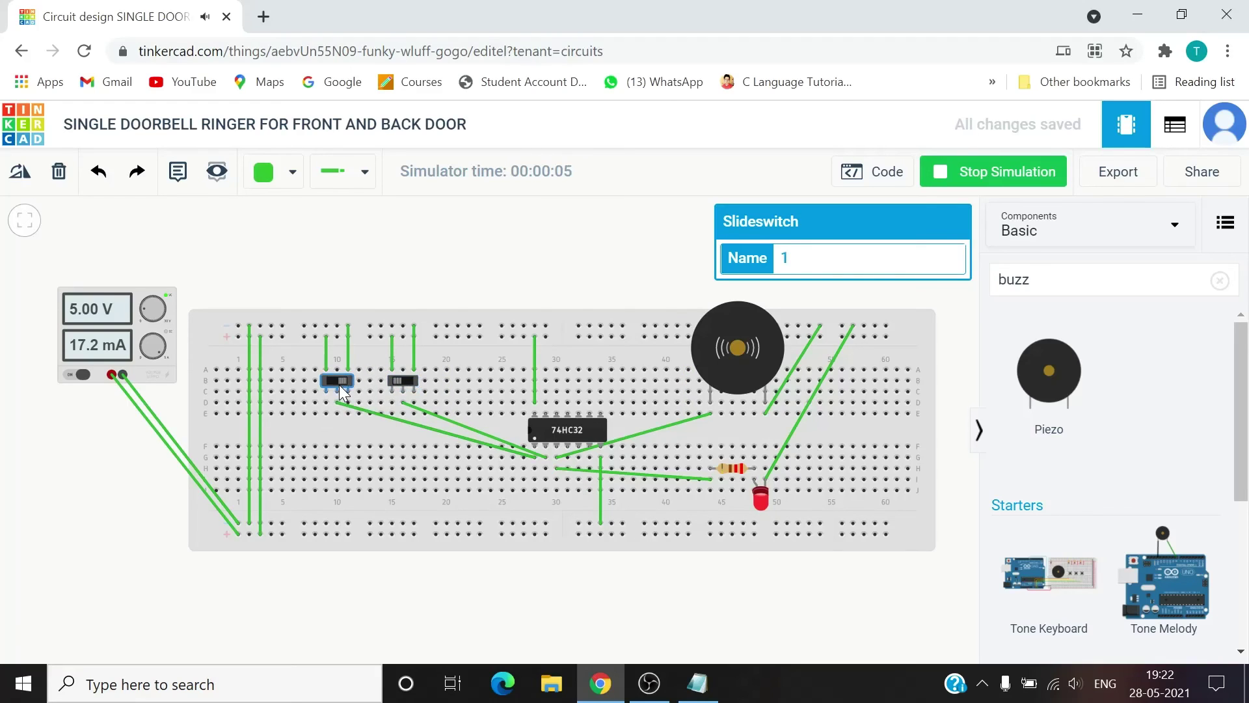
{"action": "left_click", "coordinate": [342, 384]}
{"action": "left_click", "coordinate": [400, 376]}
{"action": "left_click", "coordinate": [400, 377]}
{"action": "left_click", "coordinate": [338, 384]}
{"action": "left_click", "coordinate": [337, 384]}
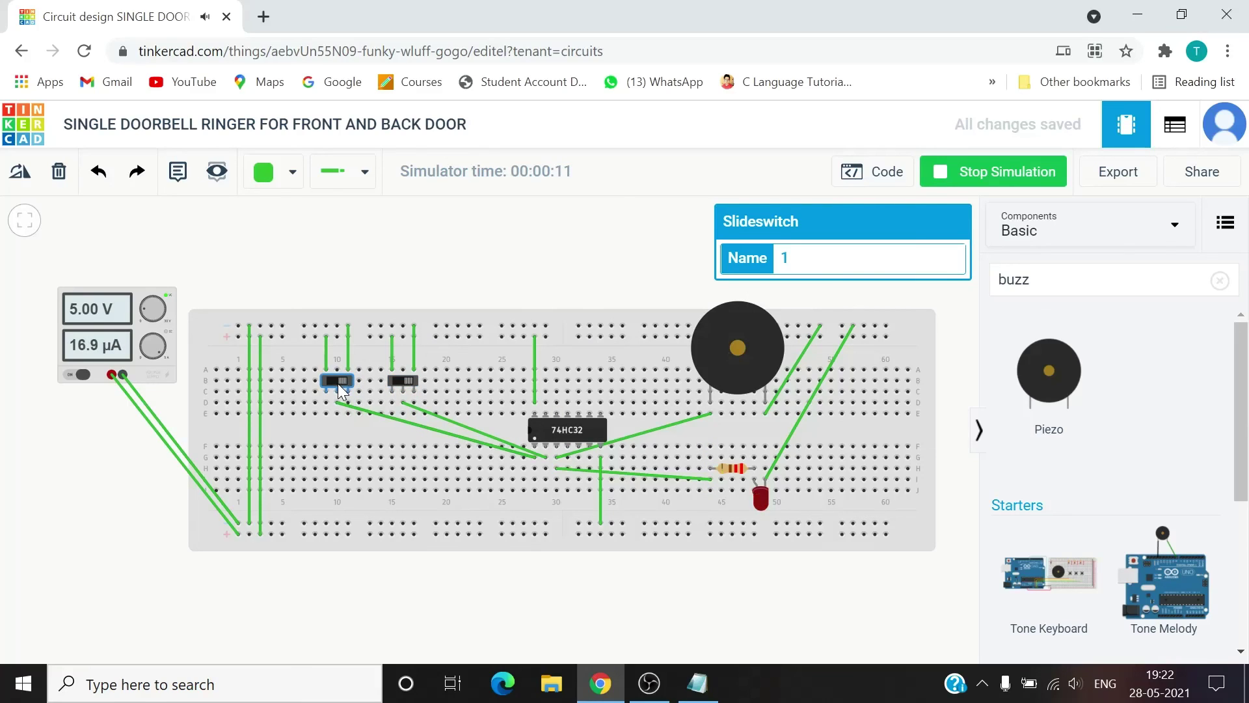
{"action": "left_click", "coordinate": [674, 259]}
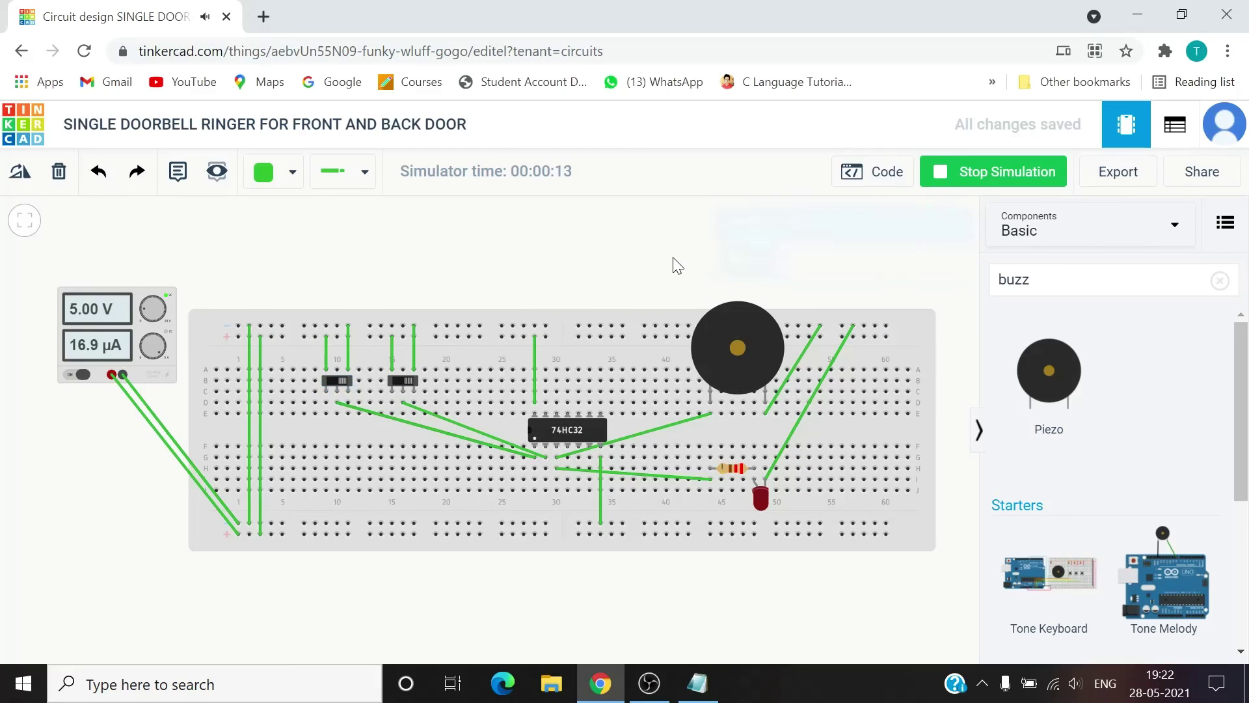
{"action": "left_click", "coordinate": [988, 189]}
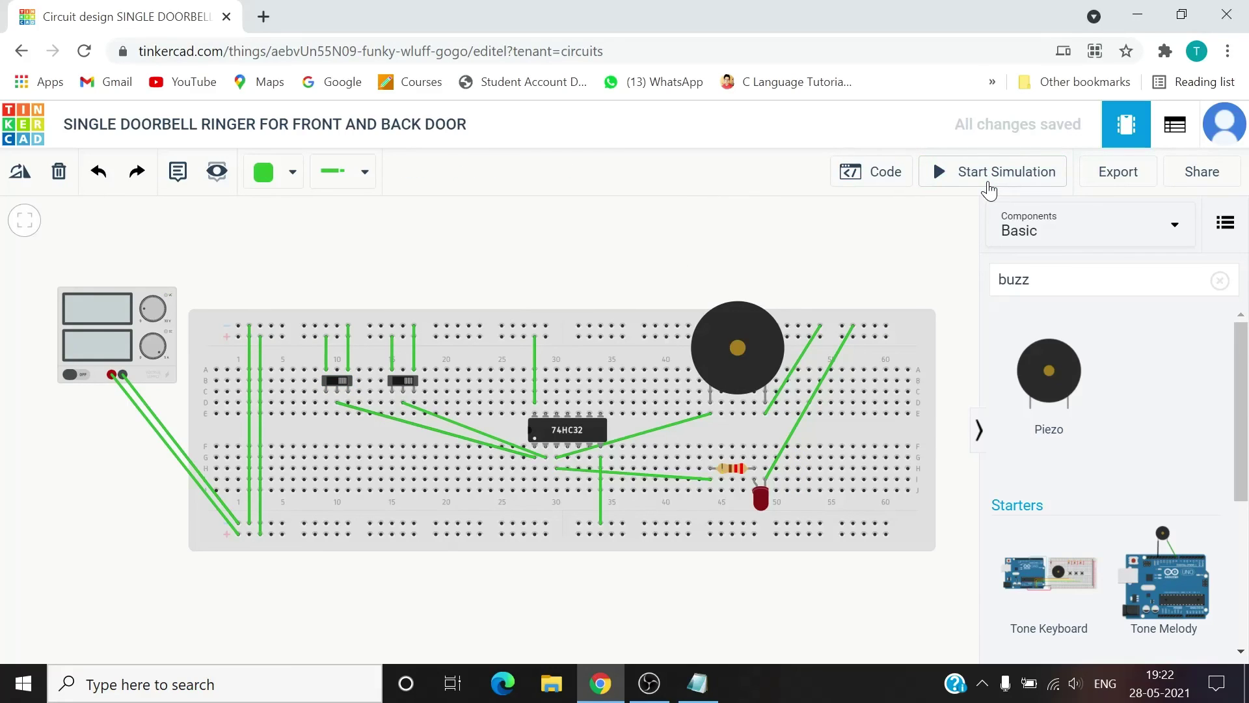